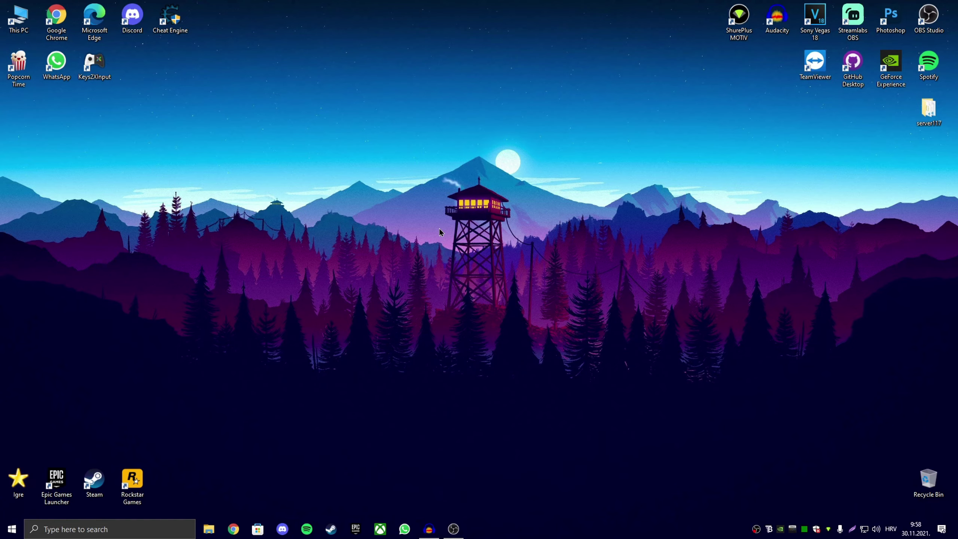
# Step: Search the web for "java" in Chrome and open the Java download page on java.com
pyautogui.click(234, 529)
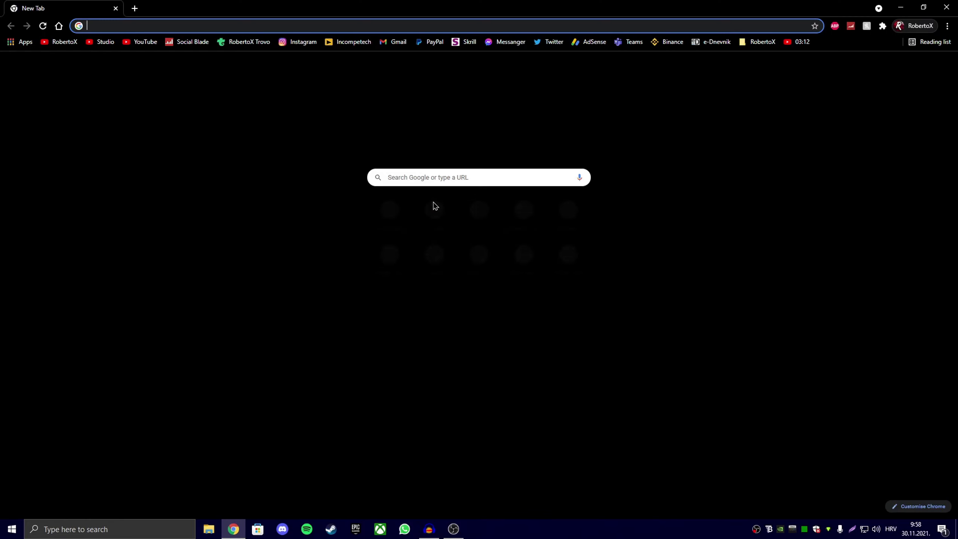
pyautogui.write('java')
pyautogui.press('Return')
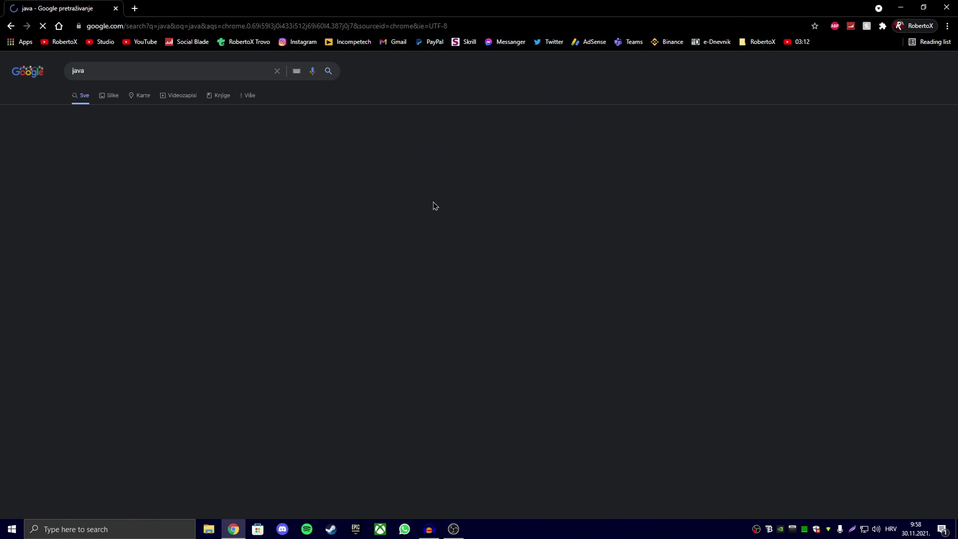
pyautogui.click(110, 142)
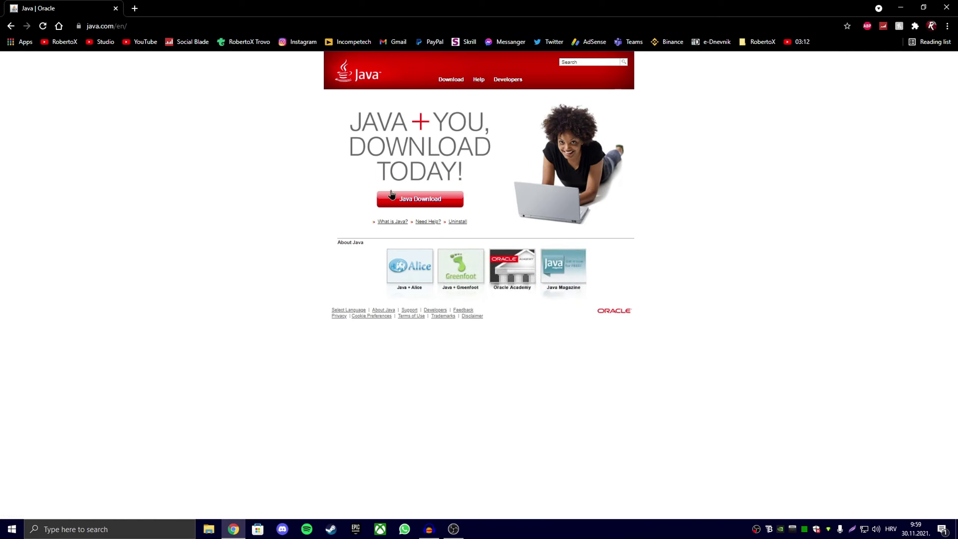
pyautogui.click(425, 202)
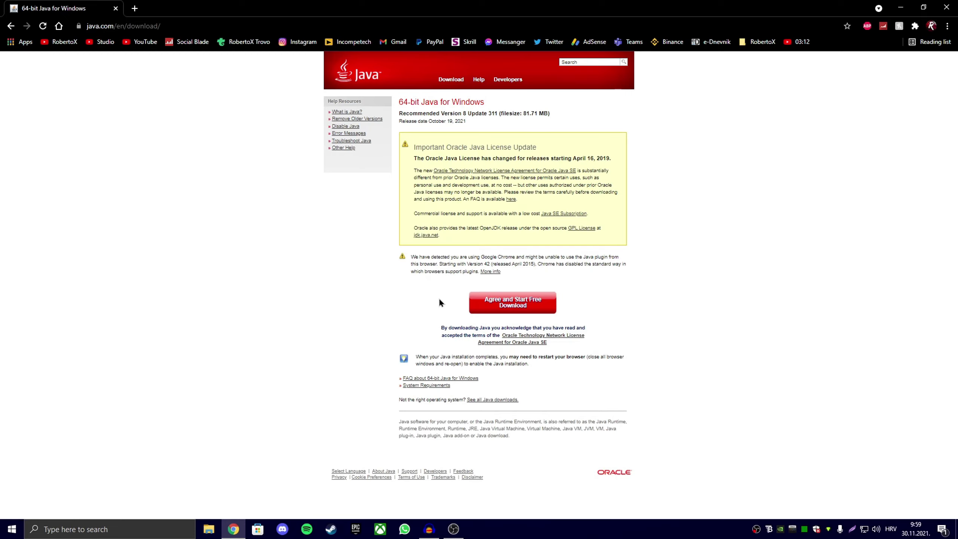
# Step: Search the web for "jarfix" and open the Jarfix page on Softonic
pyautogui.click(214, 24)
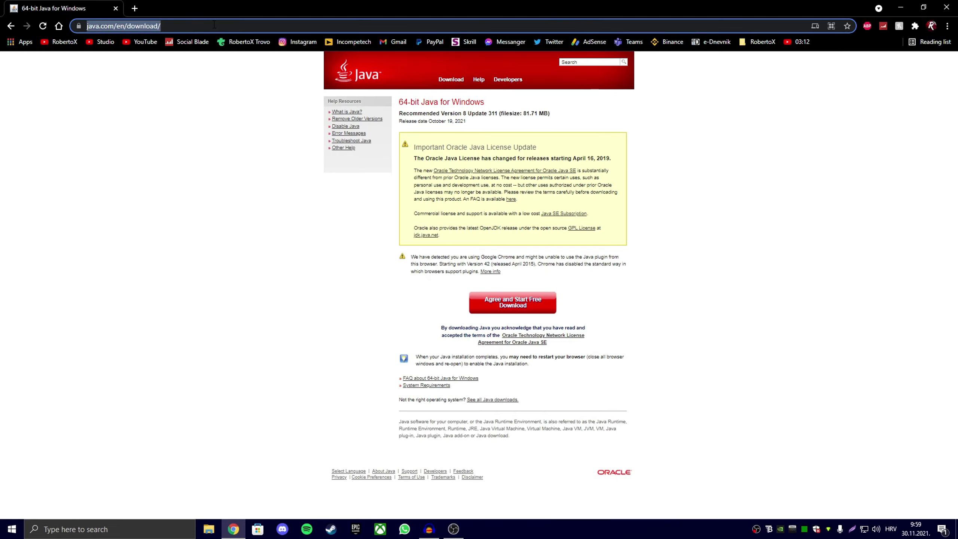
pyautogui.write('jarfix')
pyautogui.press('Return')
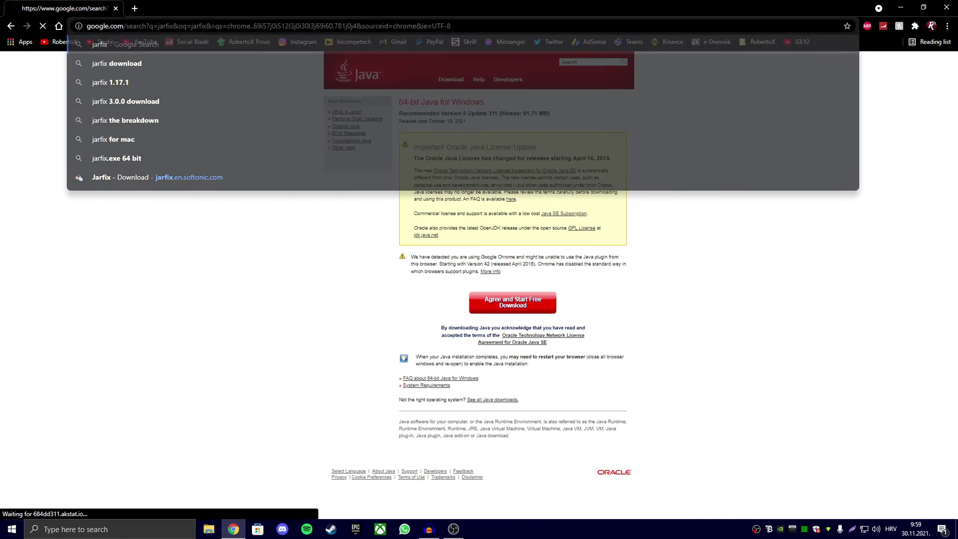
pyautogui.click(104, 200)
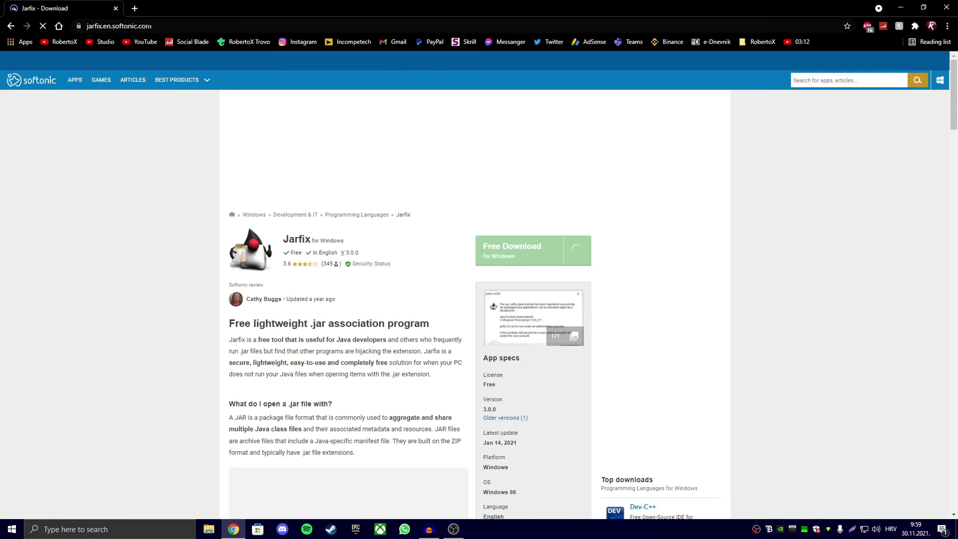
# Step: Start the free PC download of Jarfix and cancel saving jarfix.exe
pyautogui.click(500, 256)
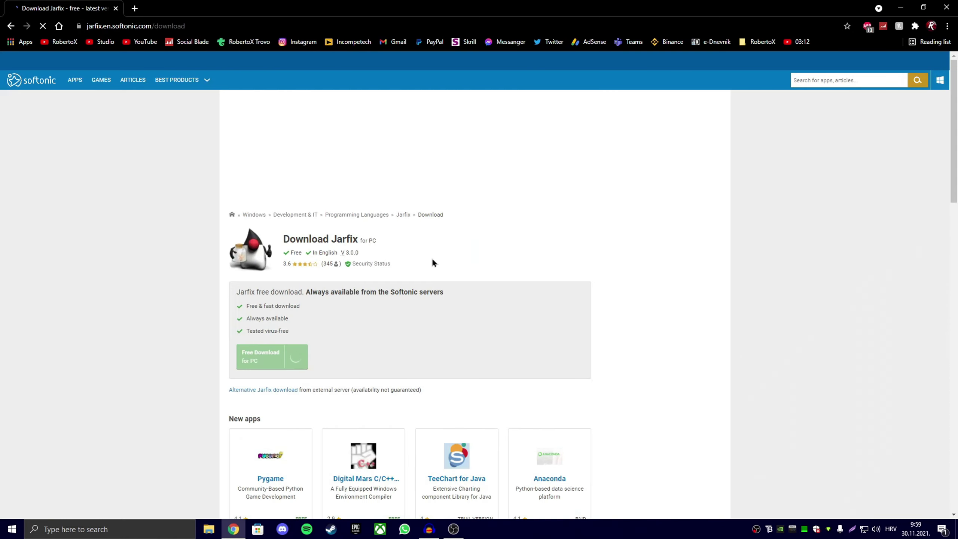
pyautogui.scroll(-1, 302, 304)
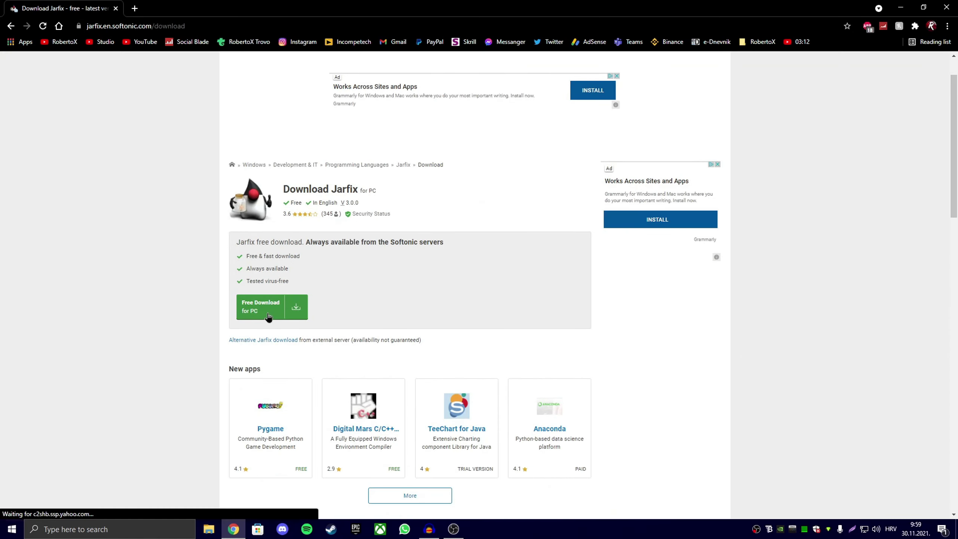
pyautogui.click(268, 315)
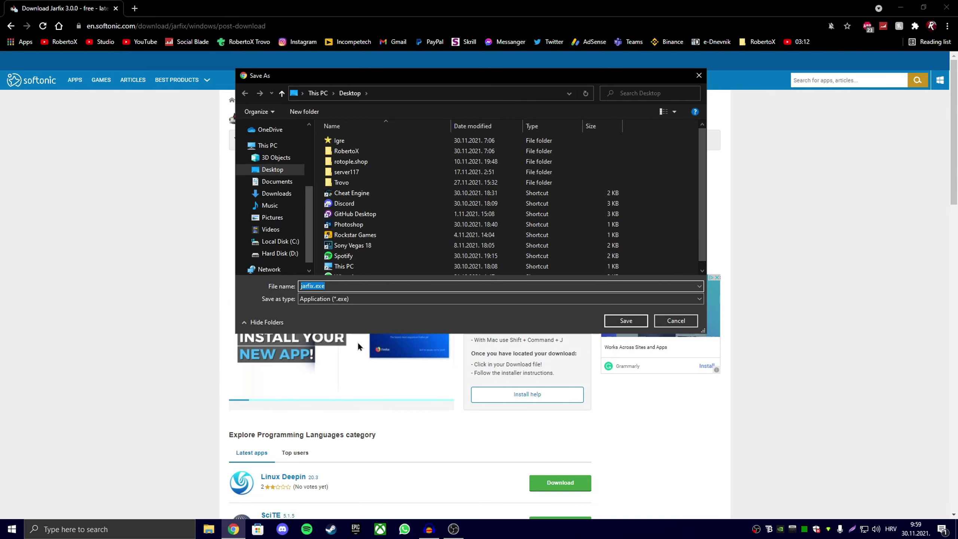
pyautogui.click(661, 320)
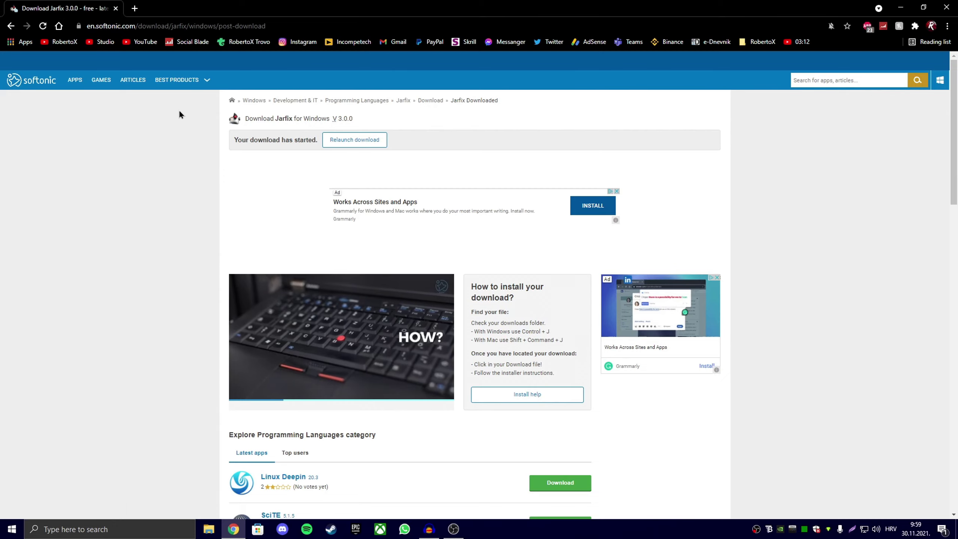
pyautogui.click(135, 8)
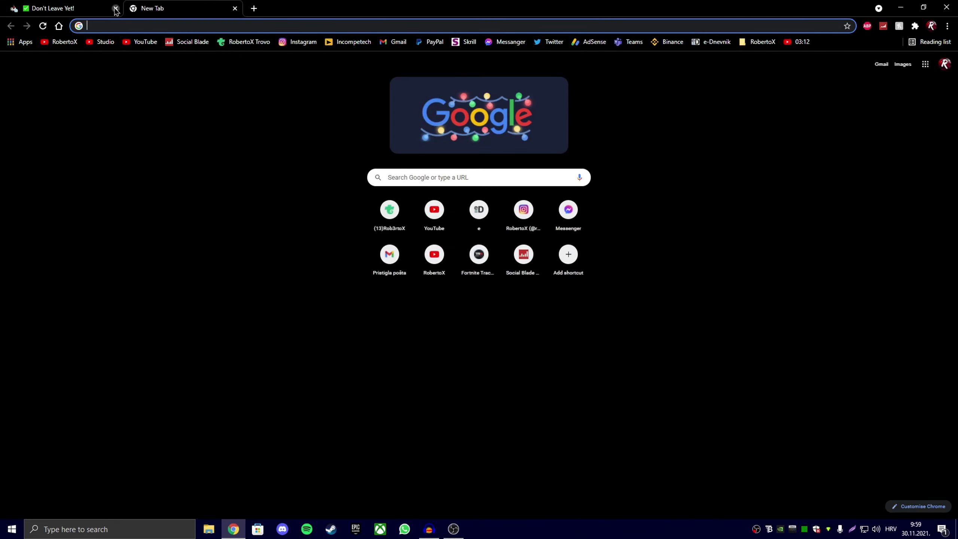
pyautogui.click(116, 9)
pyautogui.write('https://www.minecraft.net/en-us/download/server')
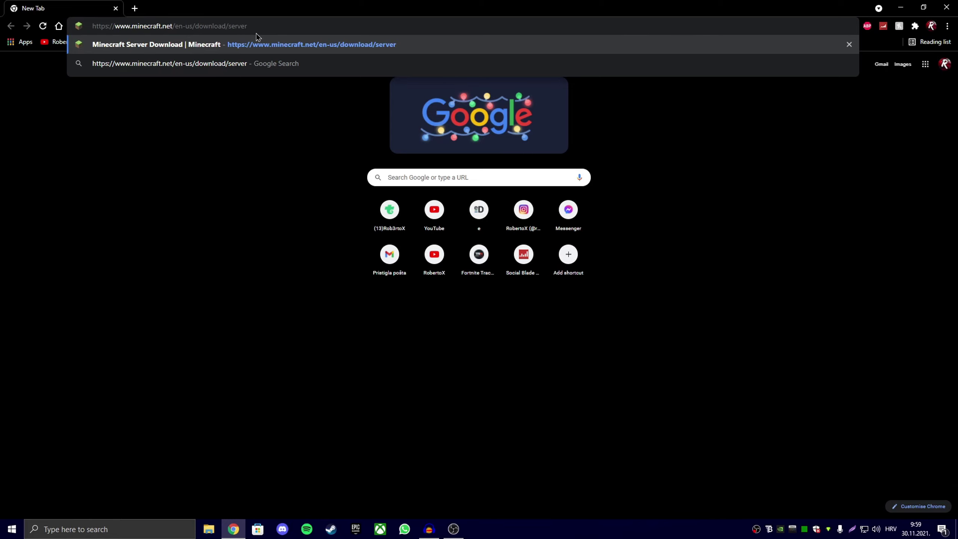
pyautogui.press('Return')
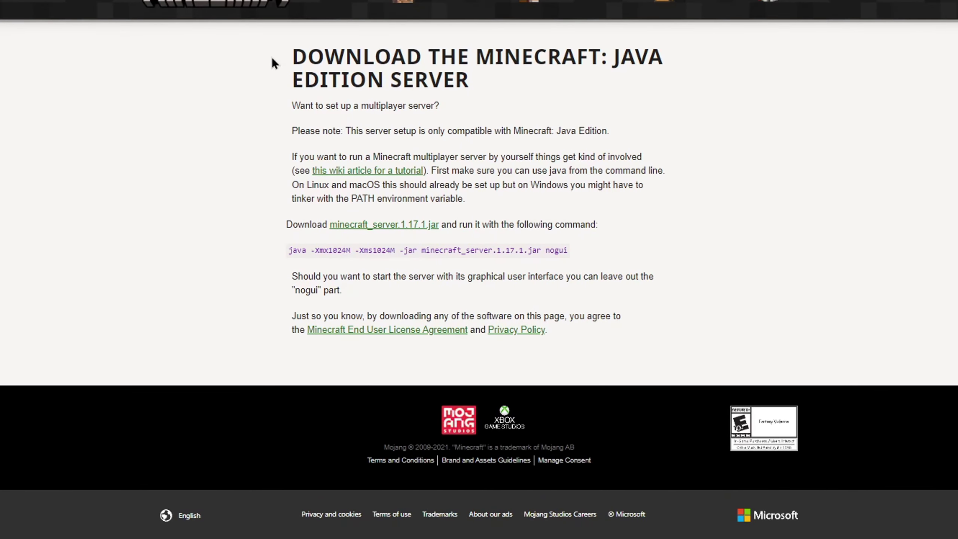
pyautogui.moveTo(293, 57); pyautogui.dragTo(593, 57)
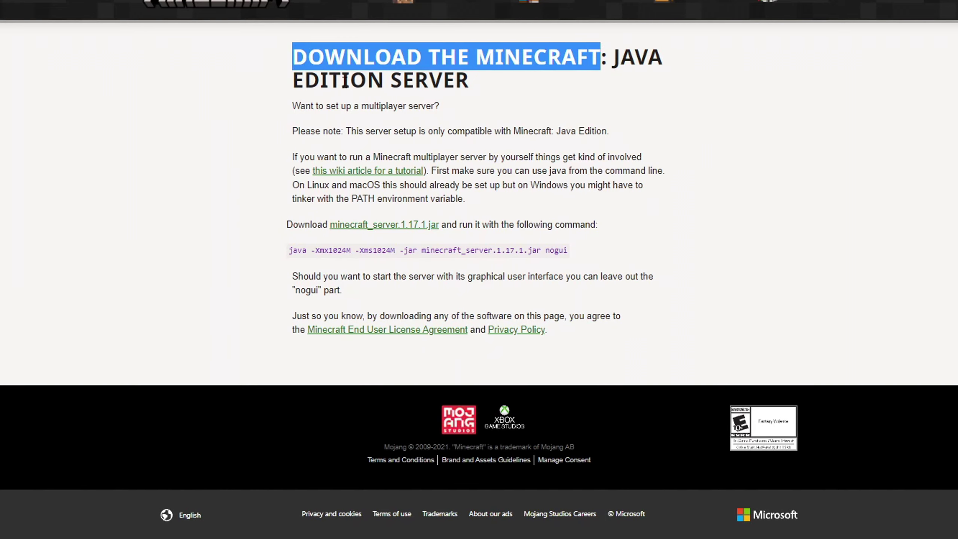
pyautogui.click(362, 87)
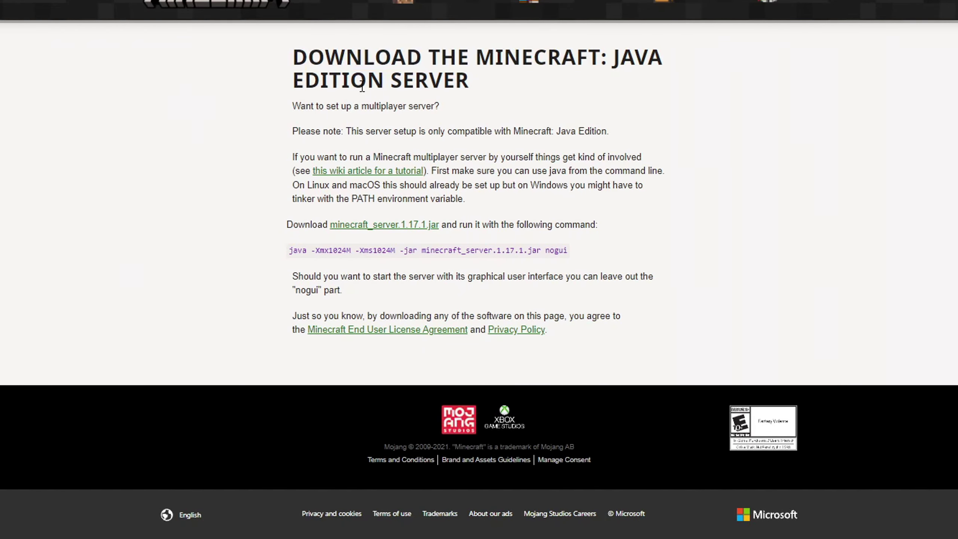
pyautogui.click(403, 227)
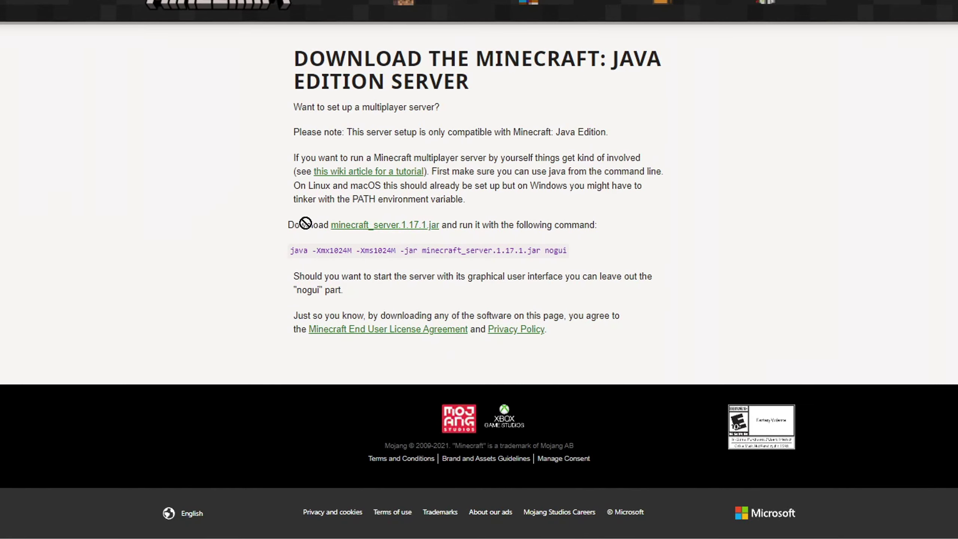
pyautogui.moveTo(416, 226); pyautogui.dragTo(505, 235)
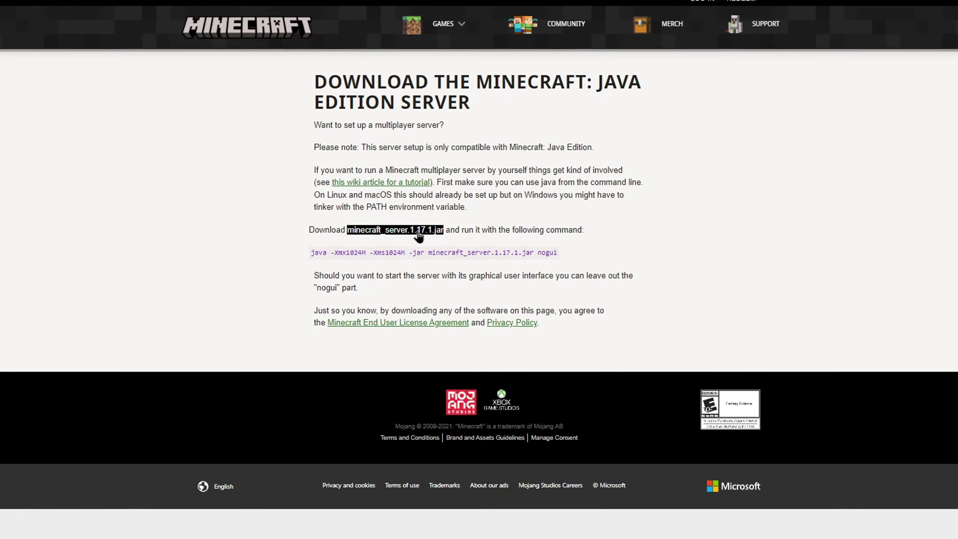
# Step: Download minecraft_server.1.17.1.jar and save it to the Desktop as server.jar
pyautogui.click(419, 231)
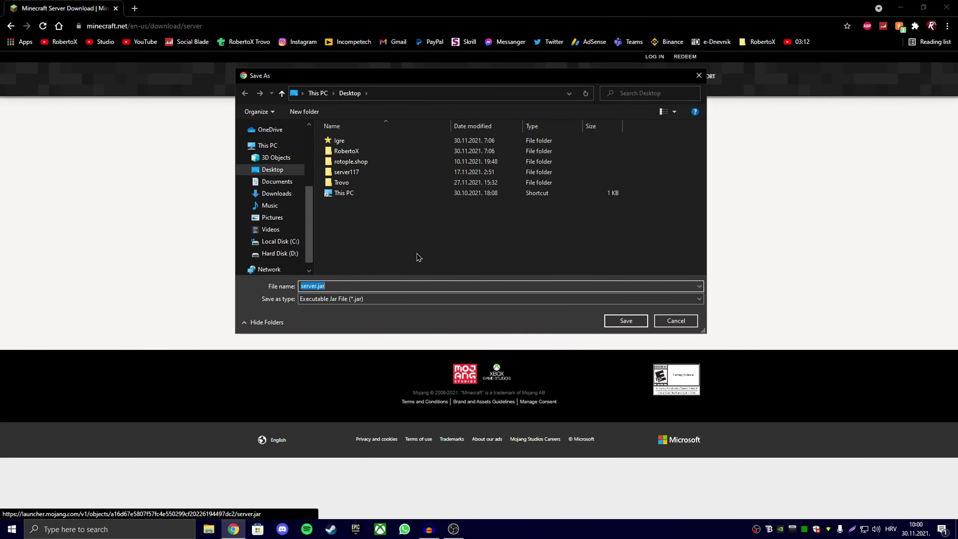
pyautogui.click(277, 170)
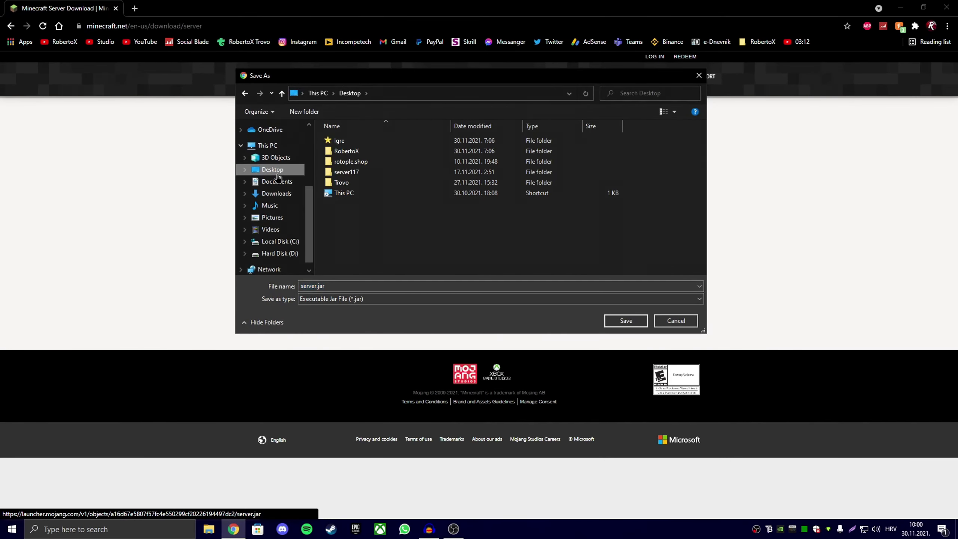
pyautogui.click(619, 321)
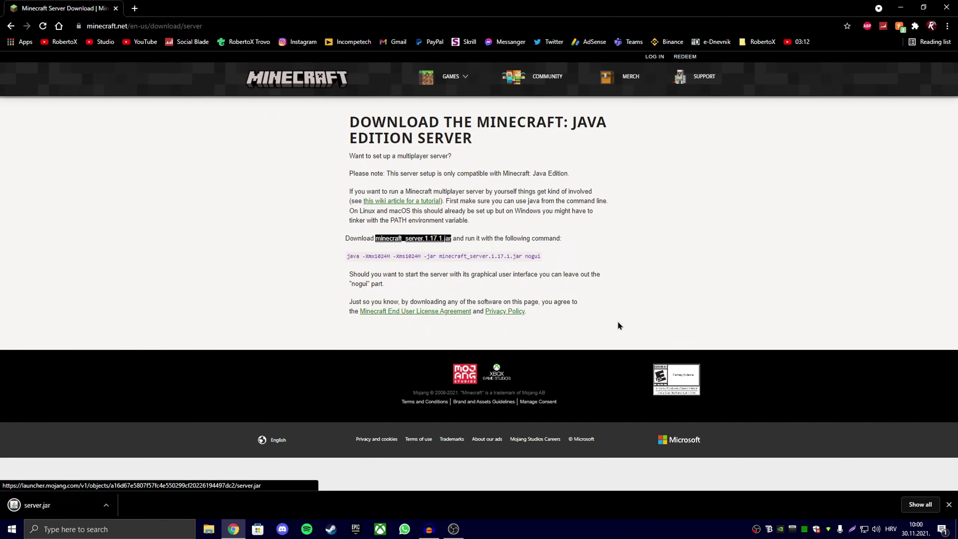
# Step: Open the browser's full download list, close it, and minimize the browser to return to the desktop
pyautogui.click(921, 504)
pyautogui.click(605, 112)
pyautogui.click(235, 9)
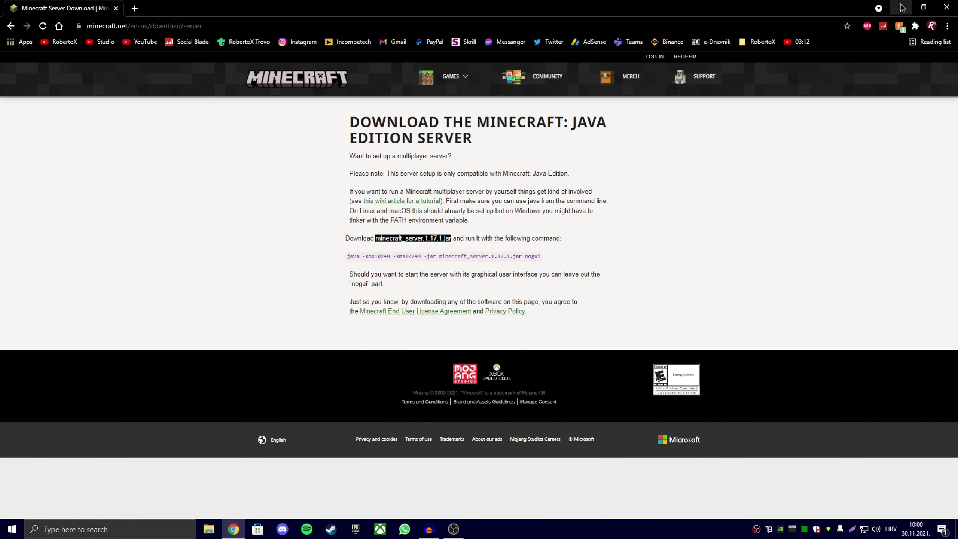
pyautogui.click(336, 255)
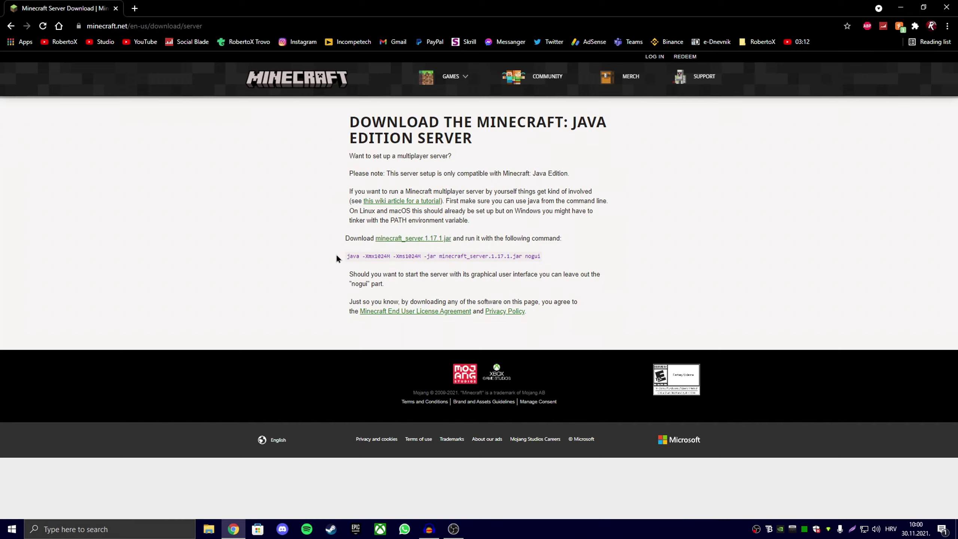
pyautogui.click(902, 9)
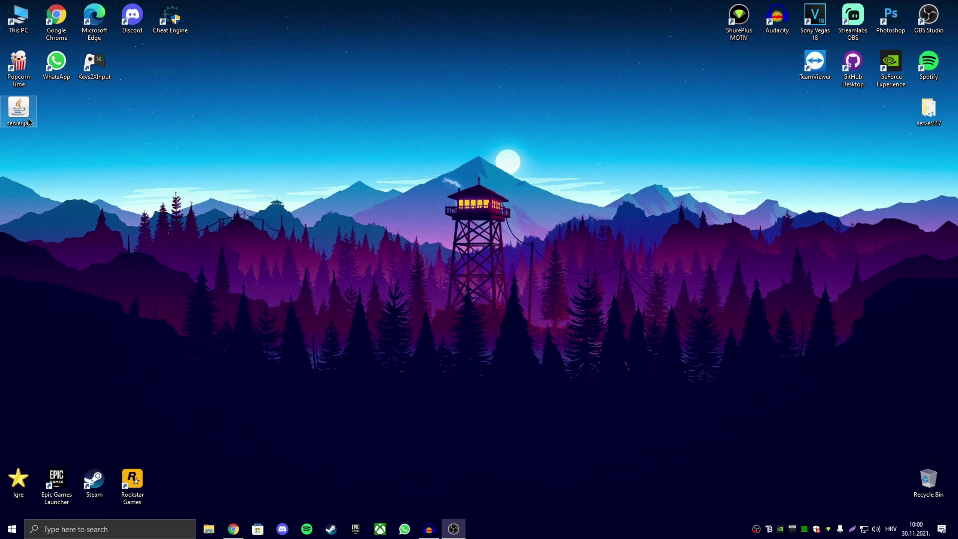
# Step: Place server.jar near the middle of the desktop and create a folder named MinecraftServer beside it
pyautogui.moveTo(19, 109); pyautogui.dragTo(361, 204)
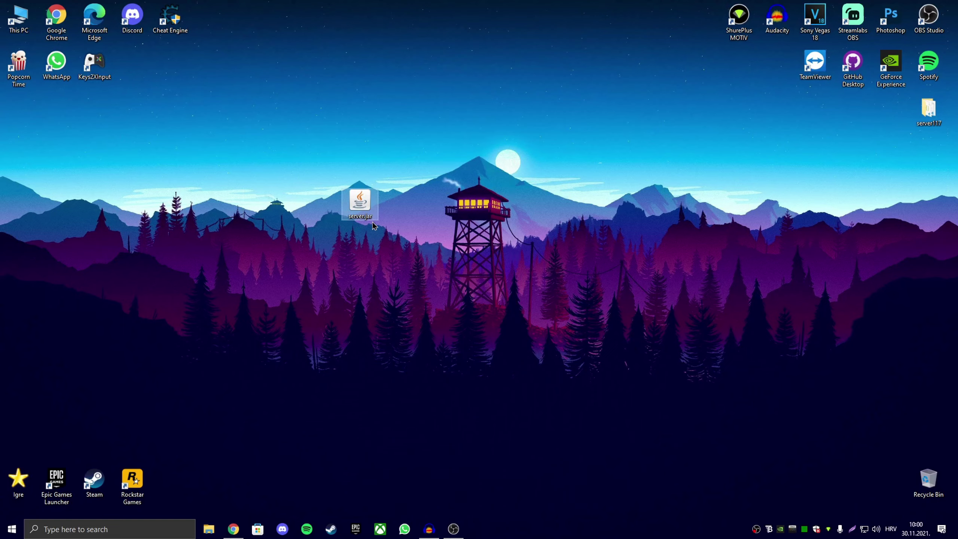
pyautogui.rightClick(472, 215)
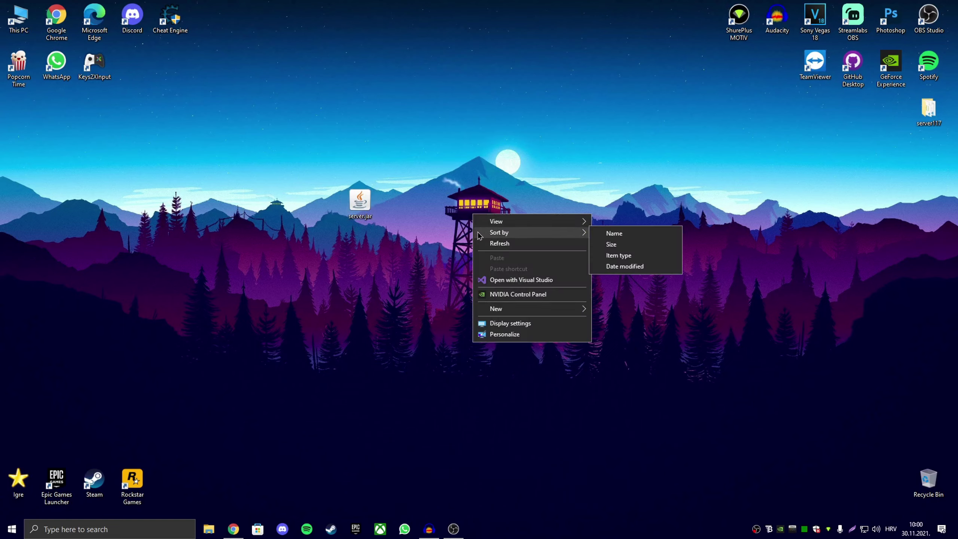
pyautogui.click(445, 234)
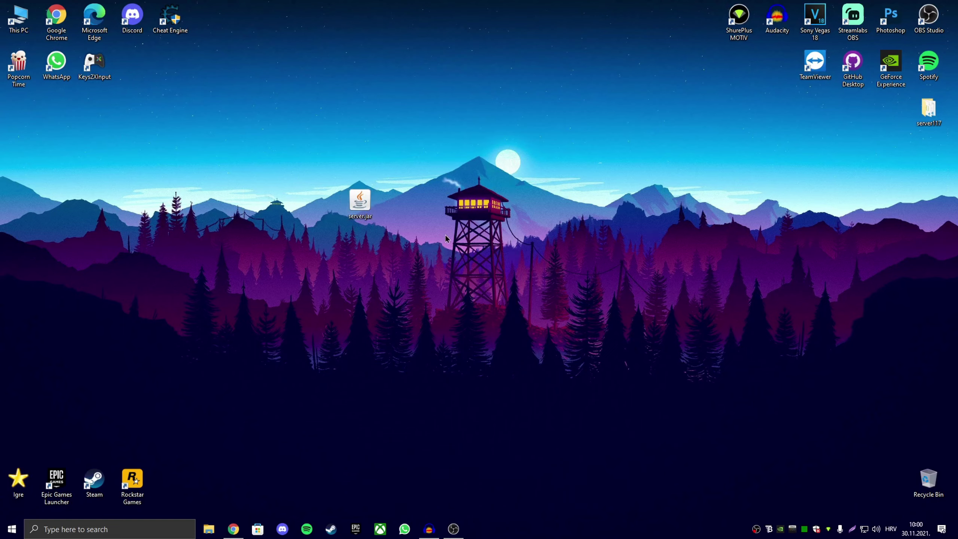
pyautogui.rightClick(484, 193)
pyautogui.moveTo(520, 285)
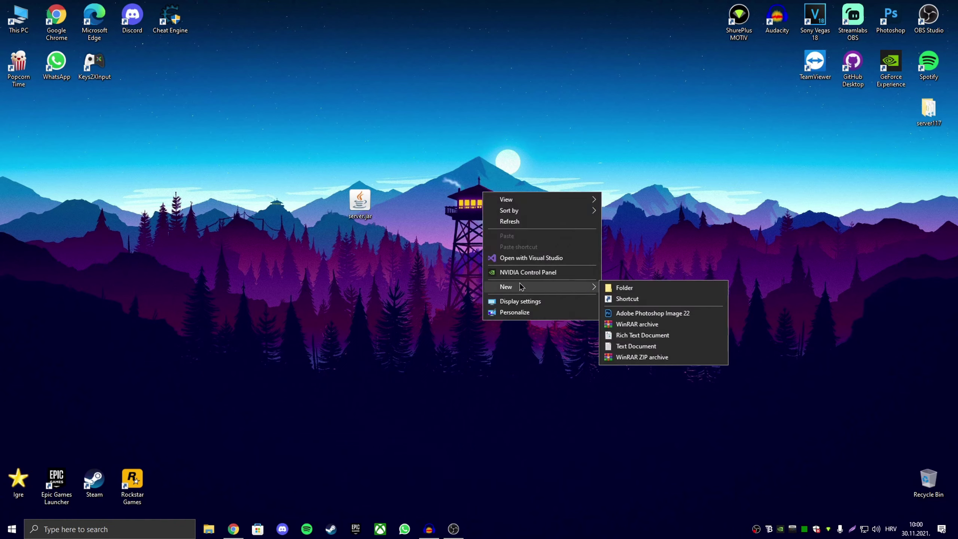
pyautogui.click(640, 288)
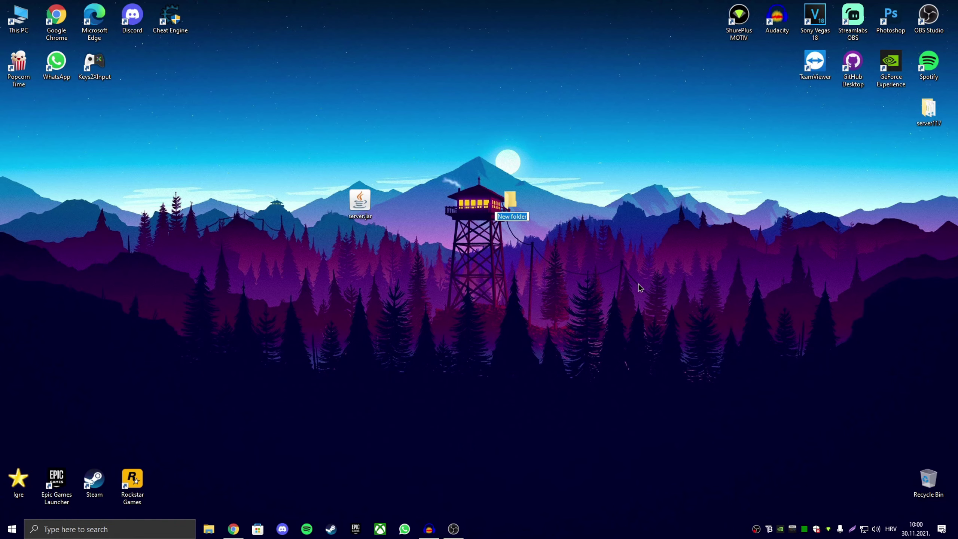
pyautogui.write('i')
pyautogui.write('Minecraft')
pyautogui.write('Server')
pyautogui.press('Return')
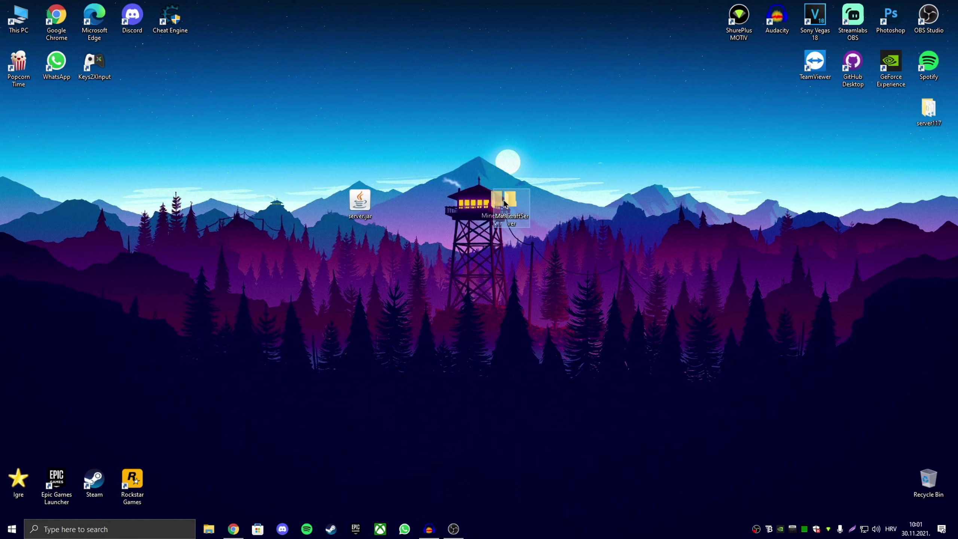
# Step: Bring the MinecraftServer folder next to server.jar and move server.jar into it
pyautogui.moveTo(512, 204); pyautogui.dragTo(435, 204)
pyautogui.moveTo(260, 144); pyautogui.dragTo(403, 278)
pyautogui.moveTo(364, 199); pyautogui.dragTo(435, 204)
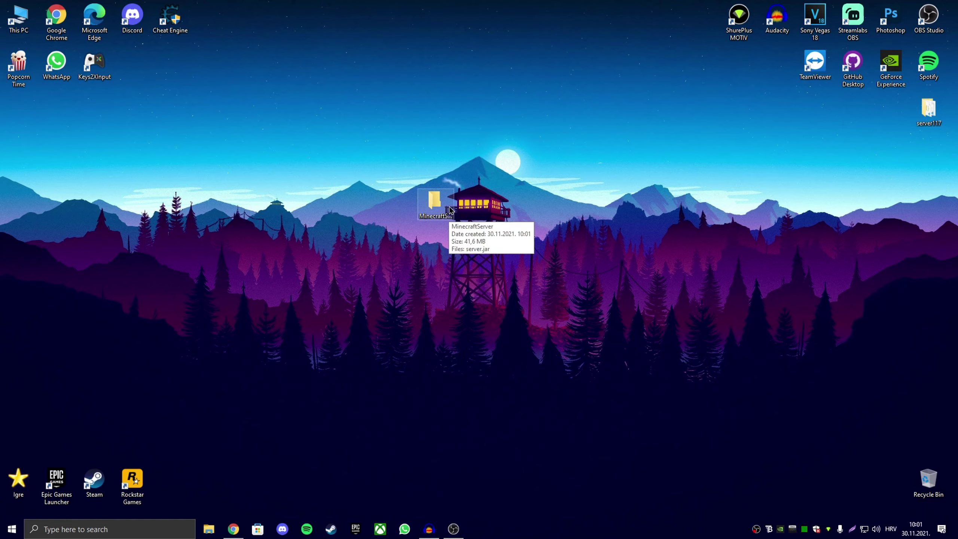
# Step: Open the MinecraftServer folder and run server.jar to generate the server's initial files
pyautogui.doubleClick(434, 201)
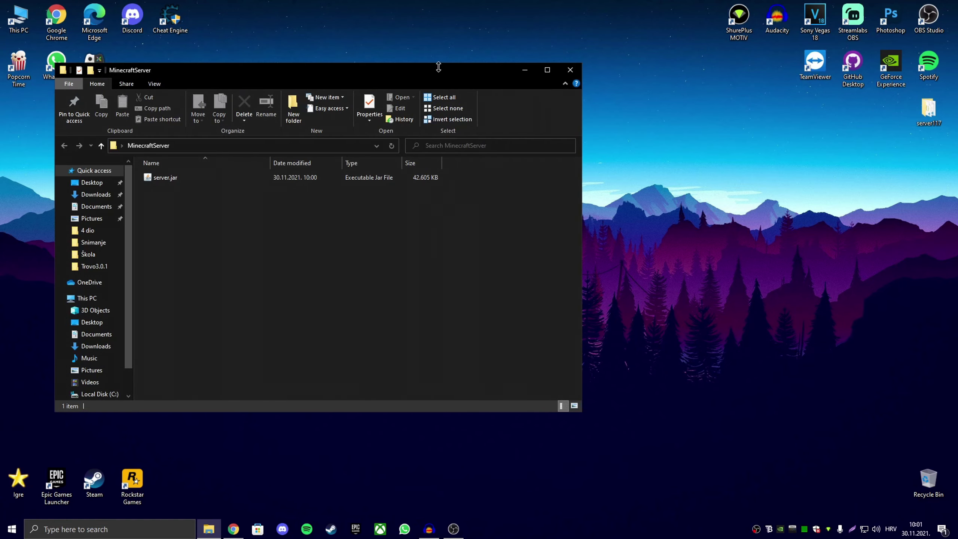
pyautogui.moveTo(384, 84); pyautogui.dragTo(595, 83)
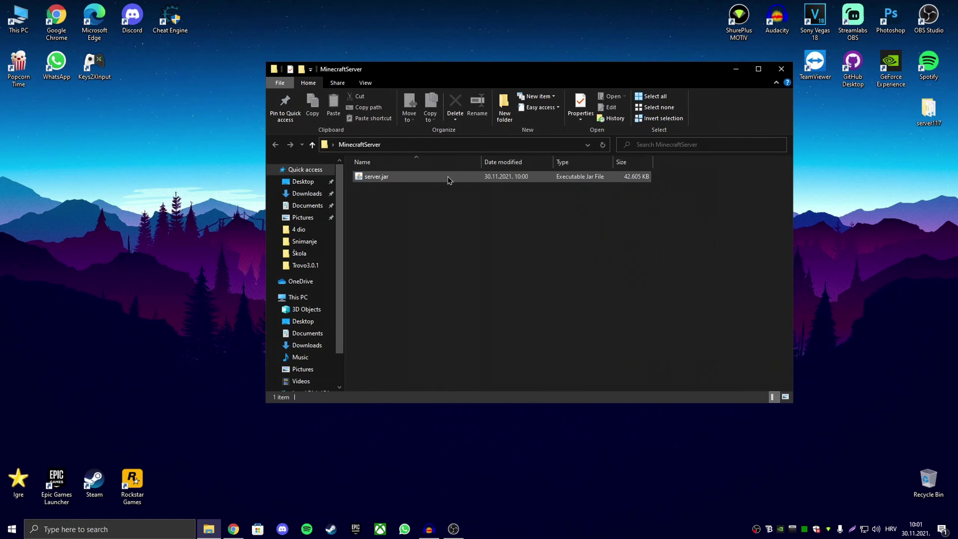
pyautogui.doubleClick(449, 180)
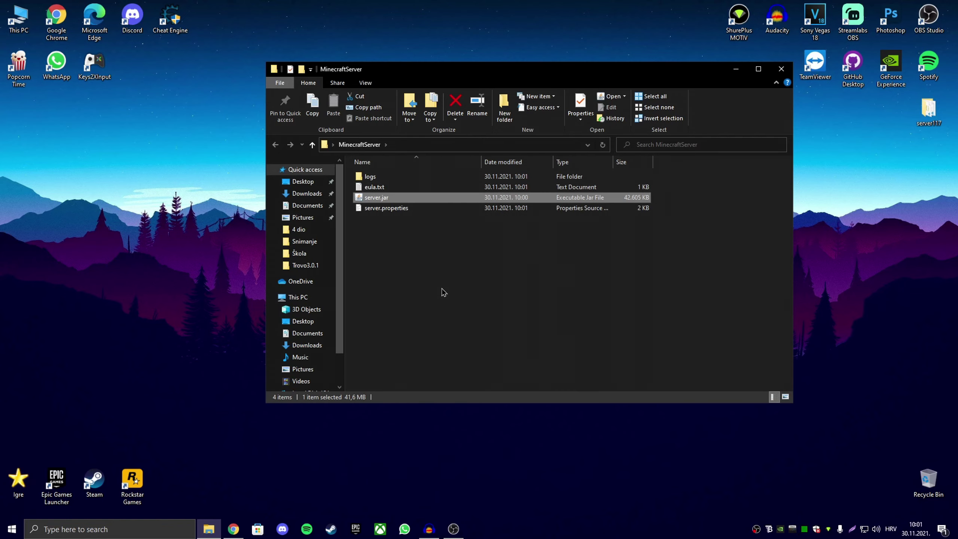
pyautogui.moveTo(481, 76); pyautogui.dragTo(452, 76)
pyautogui.moveTo(346, 254); pyautogui.dragTo(358, 171)
pyautogui.click(397, 229)
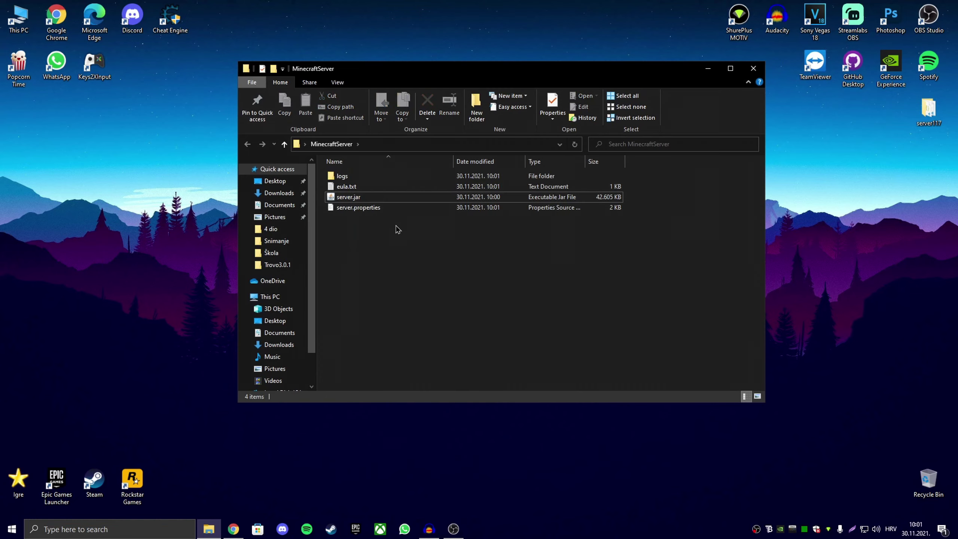
# Step: Check the file name extensions display option for the MinecraftServer folder, switching it off and back on
pyautogui.press('Up')
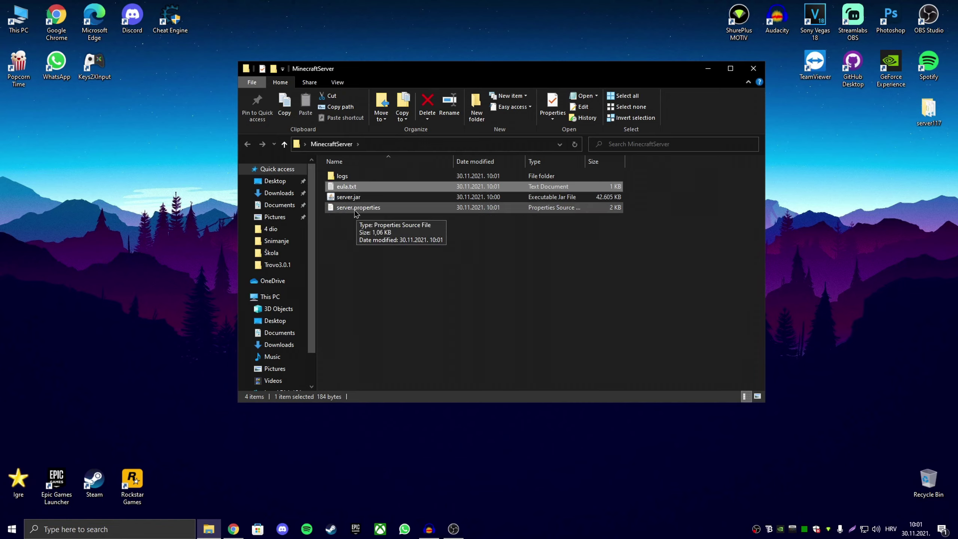
pyautogui.click(338, 82)
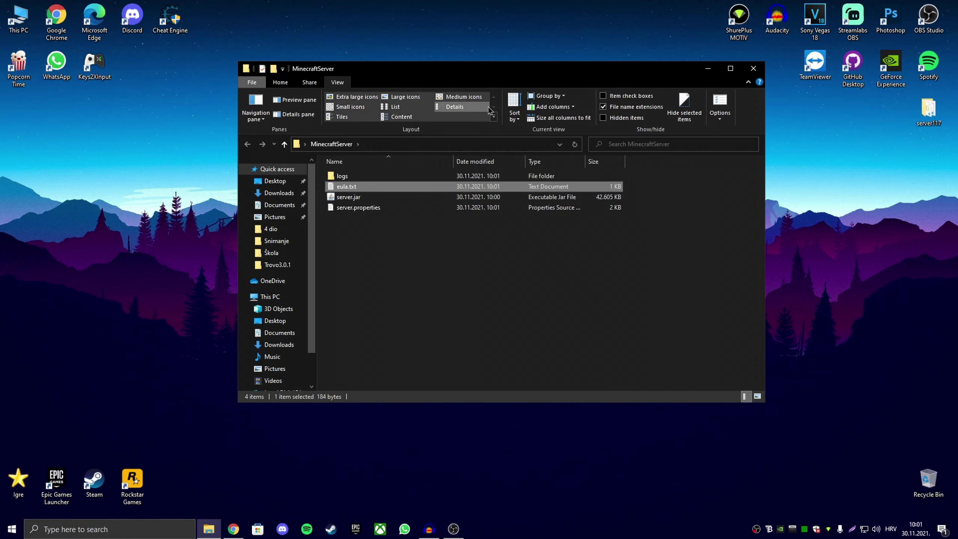
pyautogui.click(604, 107)
pyautogui.click(603, 107)
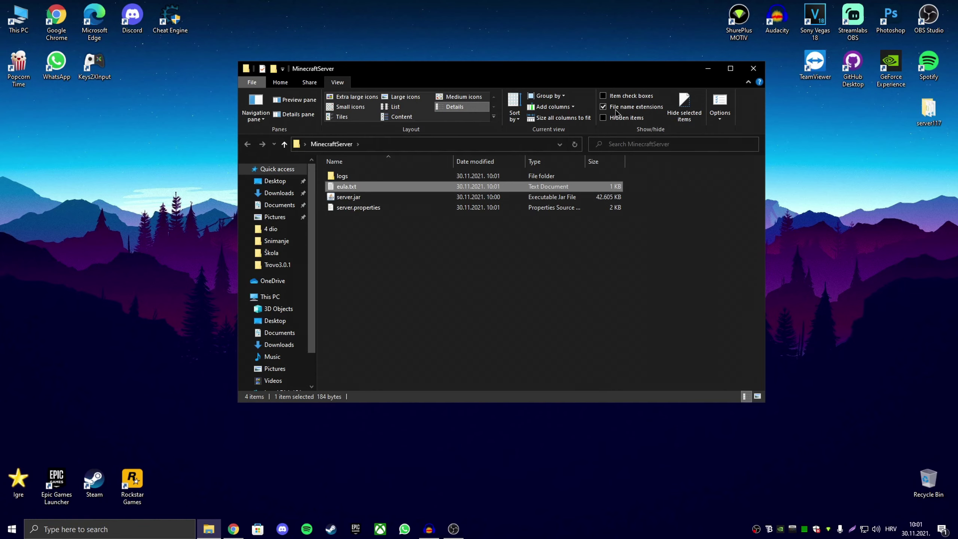
pyautogui.click(604, 107)
pyautogui.click(603, 107)
pyautogui.click(281, 83)
# Step: Shift the MinecraftServer folder window slightly and recheck that file name extensions are set to show
pyautogui.click(749, 82)
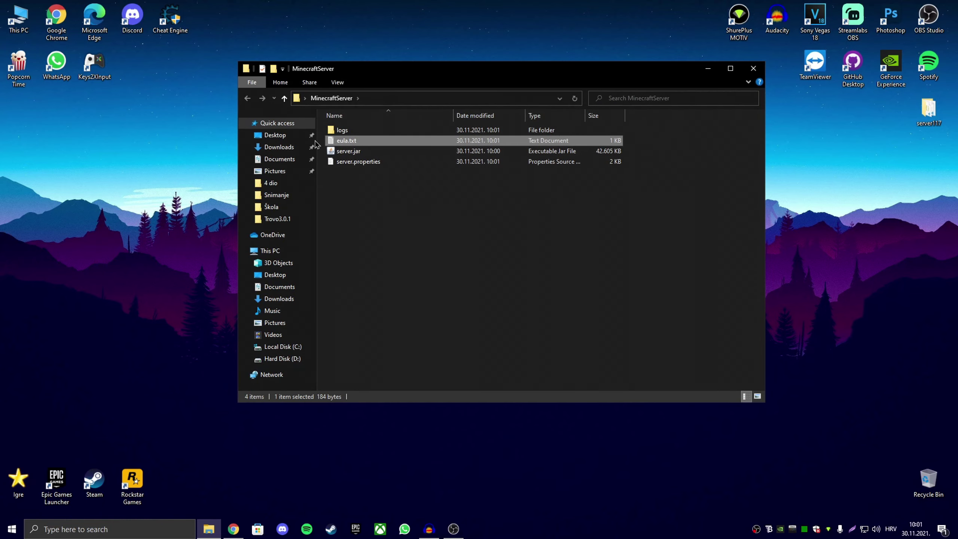
pyautogui.moveTo(335, 69); pyautogui.dragTo(317, 84)
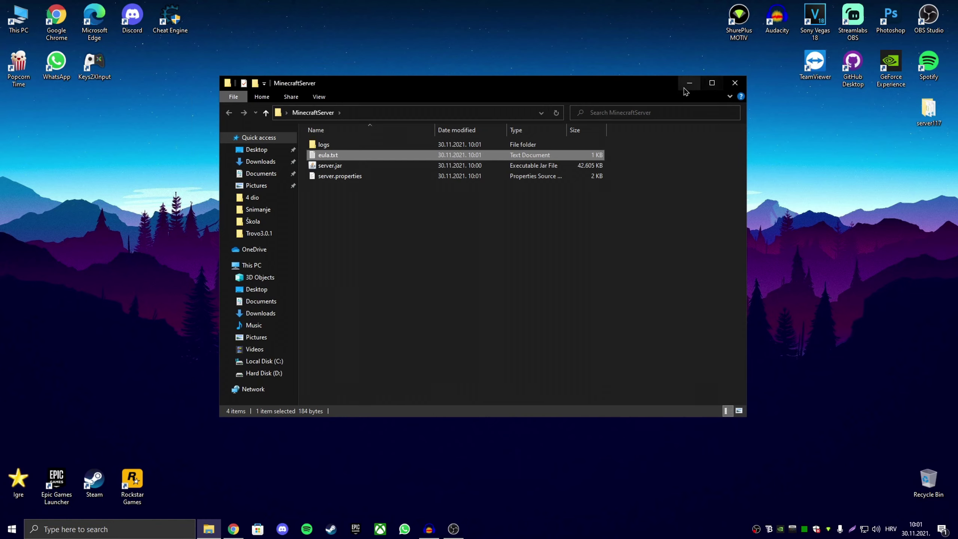
pyautogui.click(730, 97)
pyautogui.click(319, 98)
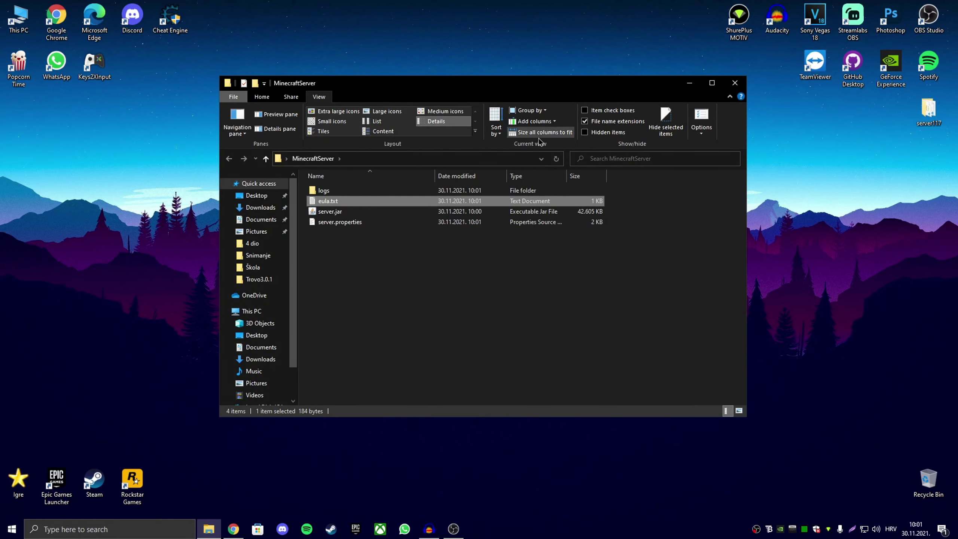
pyautogui.click(585, 121)
pyautogui.click(585, 121)
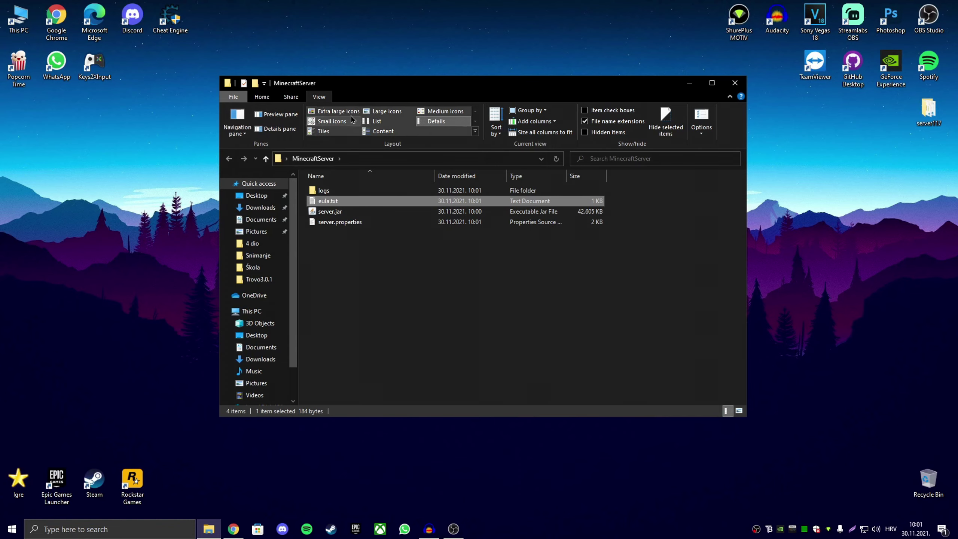
pyautogui.click(262, 97)
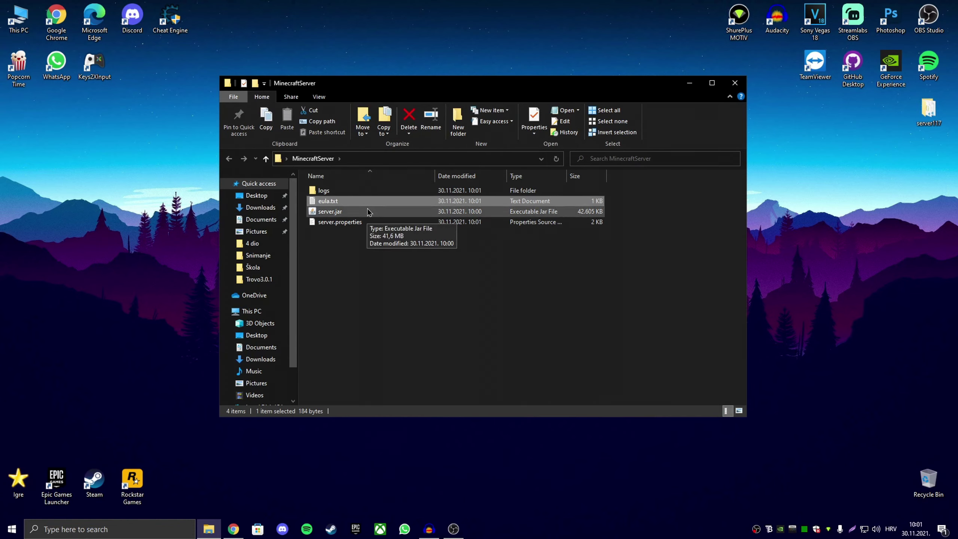
# Step: Open eula.txt and change the eula setting to true
pyautogui.doubleClick(331, 203)
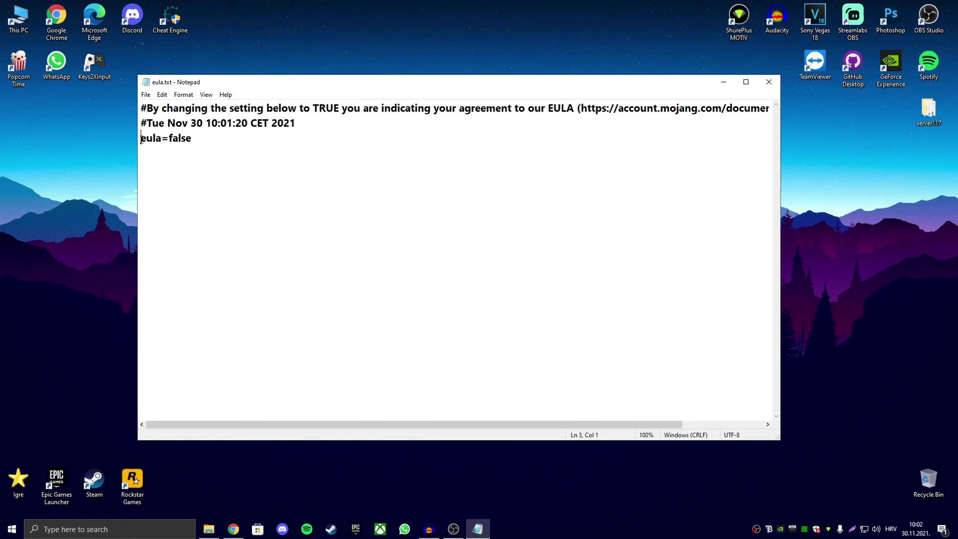
pyautogui.moveTo(141, 138); pyautogui.dragTo(174, 139)
pyautogui.click(191, 138)
pyautogui.click(169, 138)
pyautogui.write('true')
# Step: Save the edited eula.txt and close it
pyautogui.hotkey('ctrl', 's')
pyautogui.click(146, 94)
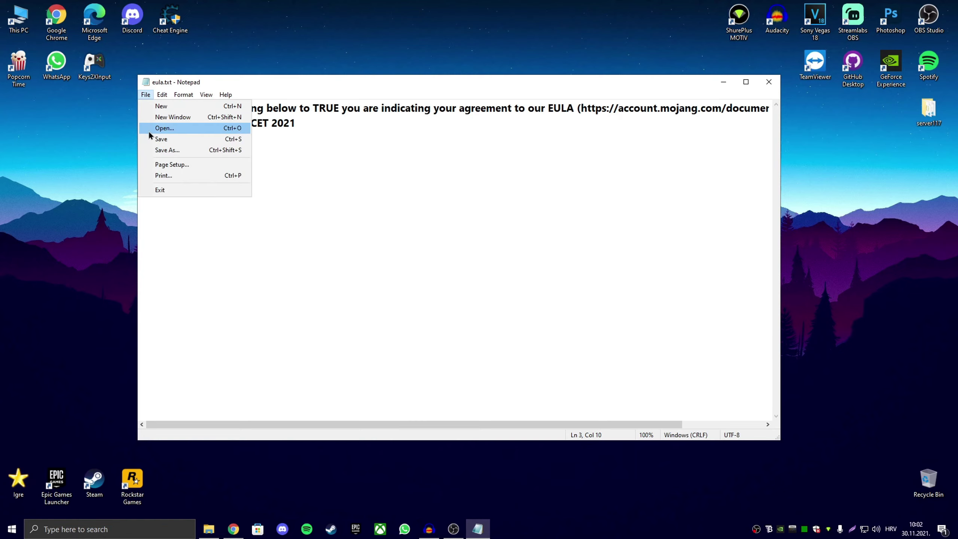
pyautogui.click(148, 130)
pyautogui.press('Escape')
pyautogui.click(146, 95)
pyautogui.click(165, 134)
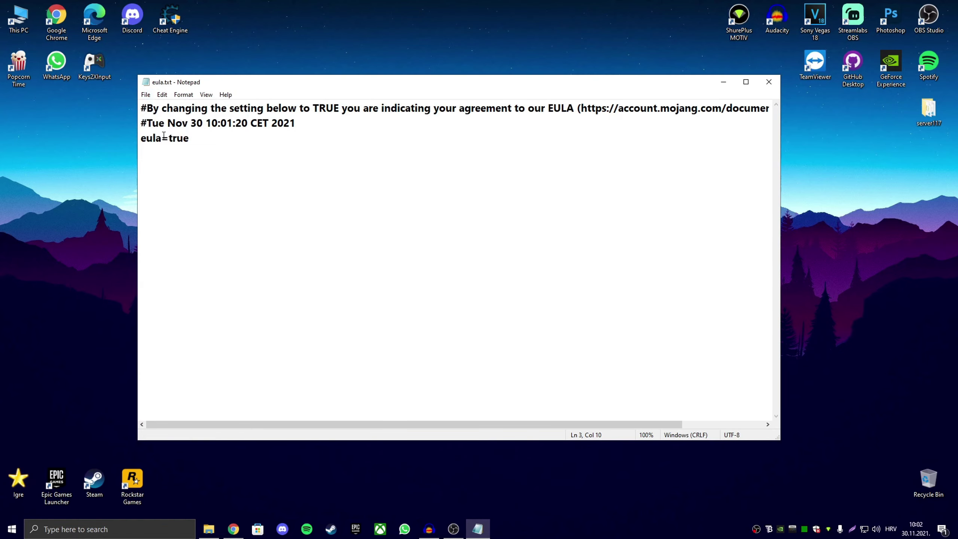
pyautogui.click(769, 82)
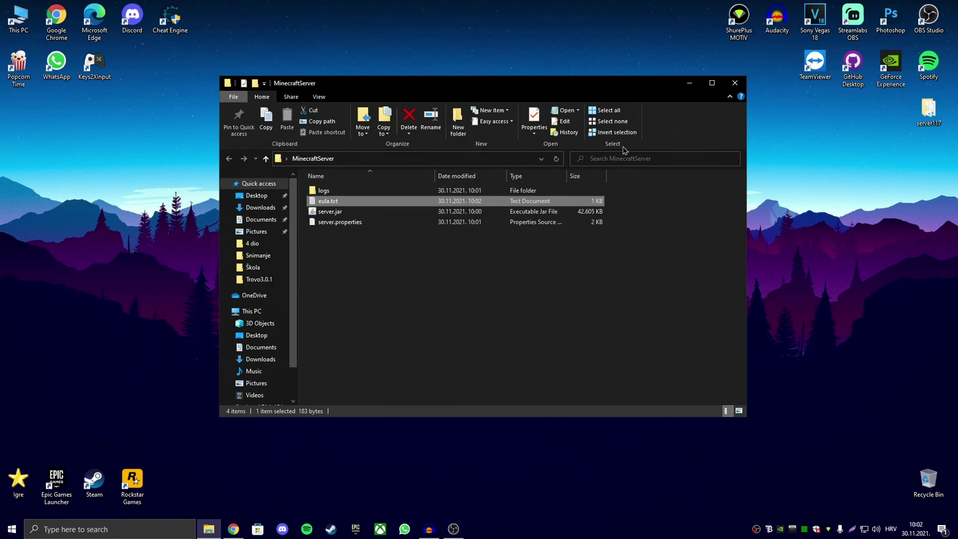
# Step: Run server.jar again and reposition and enlarge the Minecraft server window so its log is readable
pyautogui.doubleClick(333, 213)
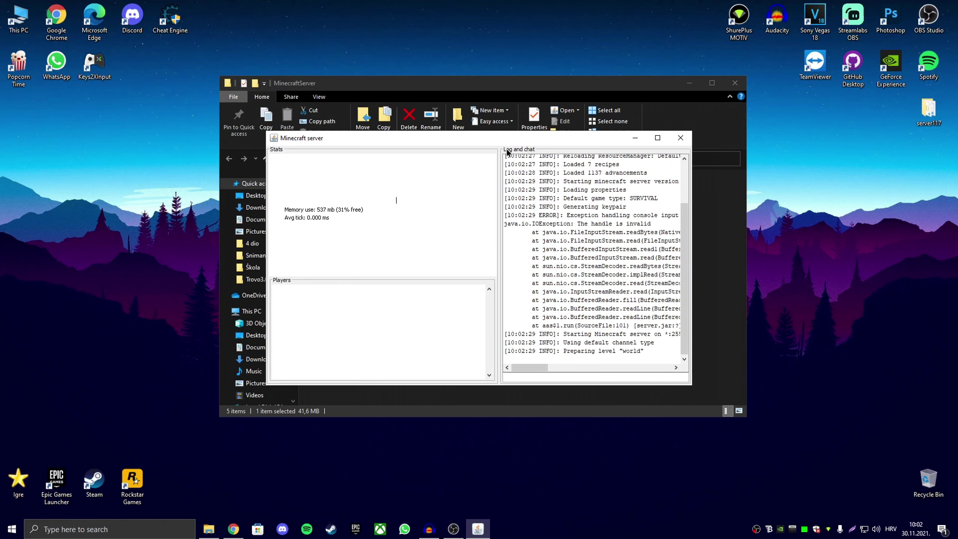
pyautogui.moveTo(378, 137); pyautogui.dragTo(278, 93)
pyautogui.moveTo(593, 342); pyautogui.dragTo(790, 403)
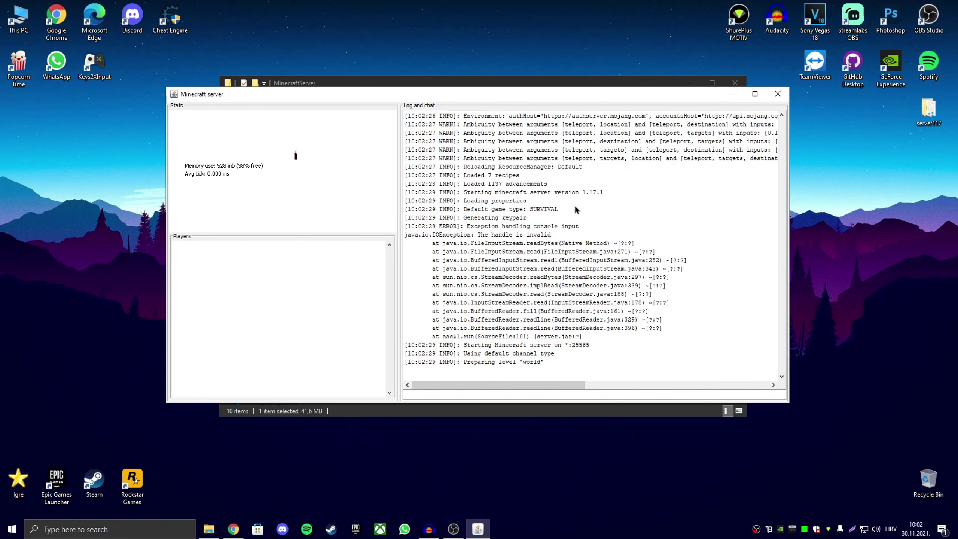
# Step: Bring the MinecraftServer folder forward and examine the newly generated files, including banned-ips.json, ops.json and whitelist.json
pyautogui.click(544, 83)
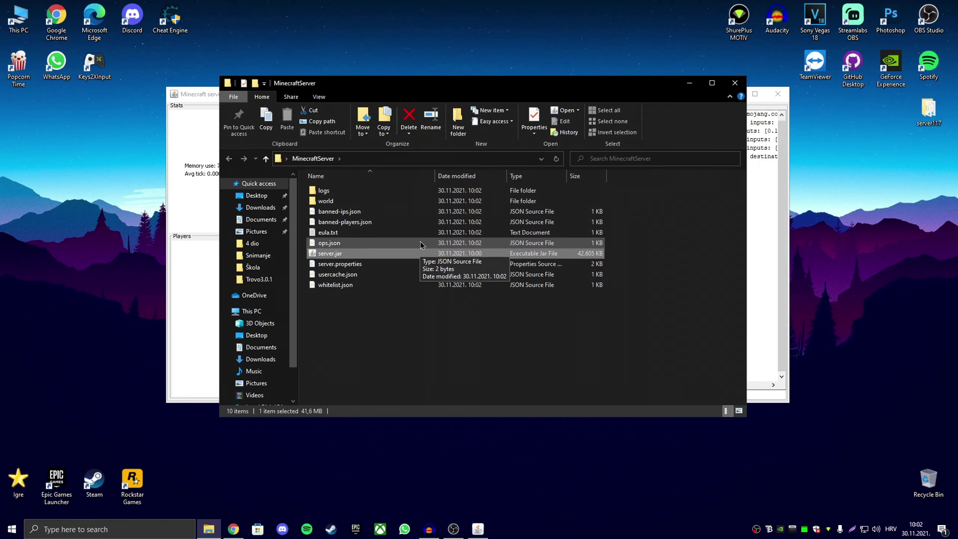
pyautogui.moveTo(347, 318); pyautogui.dragTo(332, 187)
pyautogui.click(378, 316)
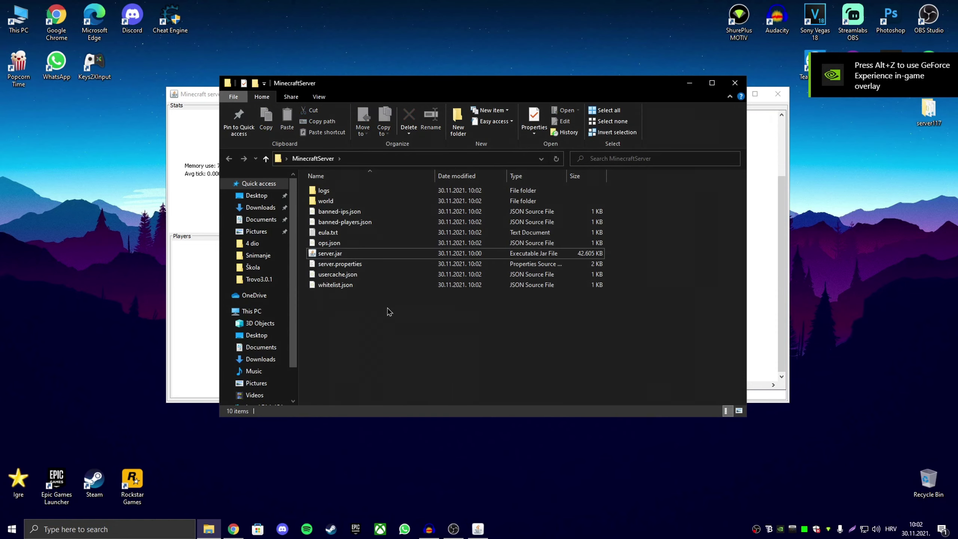
pyautogui.click(346, 212)
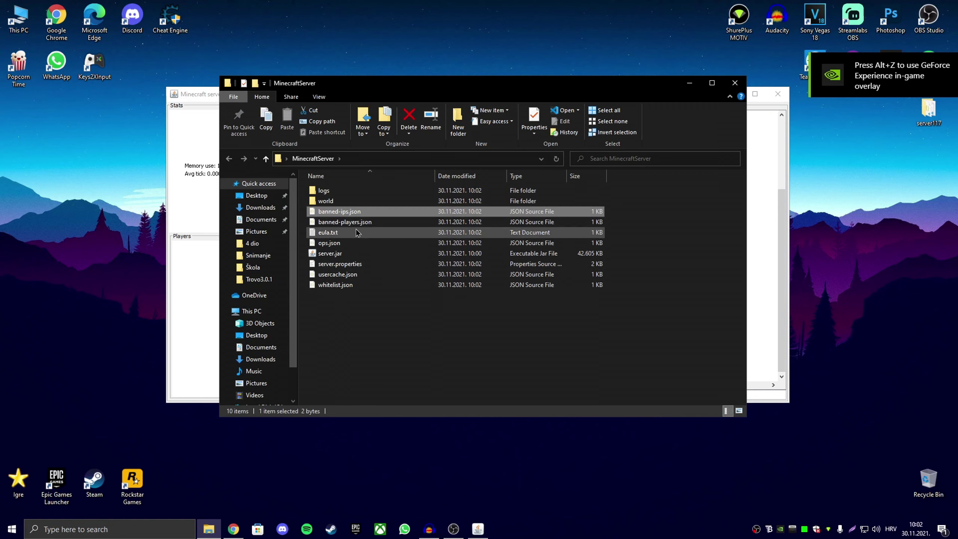
pyautogui.click(345, 243)
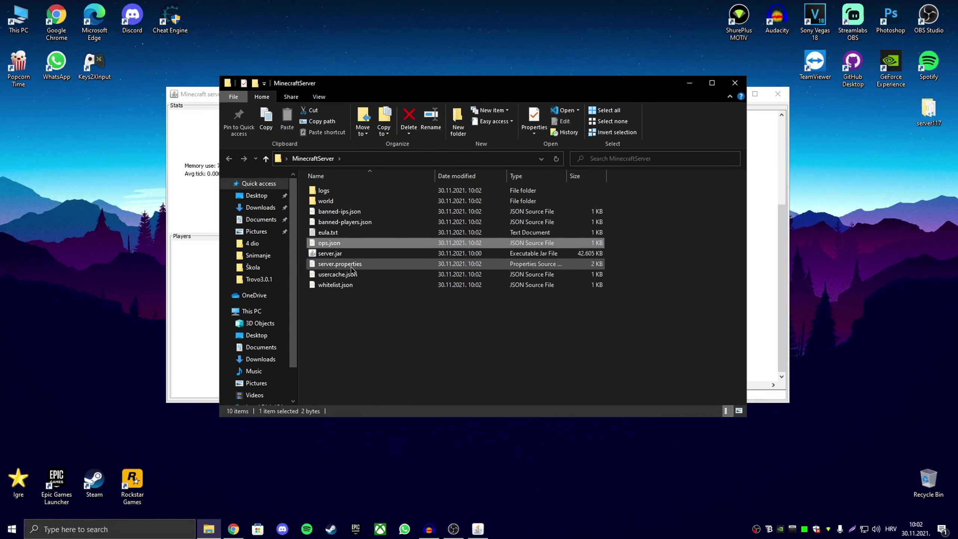
pyautogui.click(342, 275)
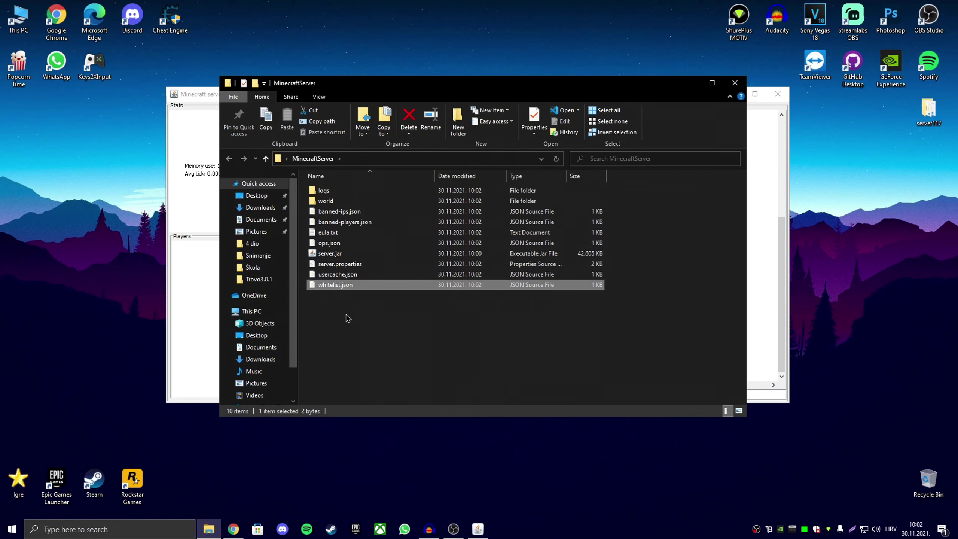
# Step: Return to the Minecraft server window and follow the spawn area preparation in the log through to its completion line
pyautogui.click(204, 97)
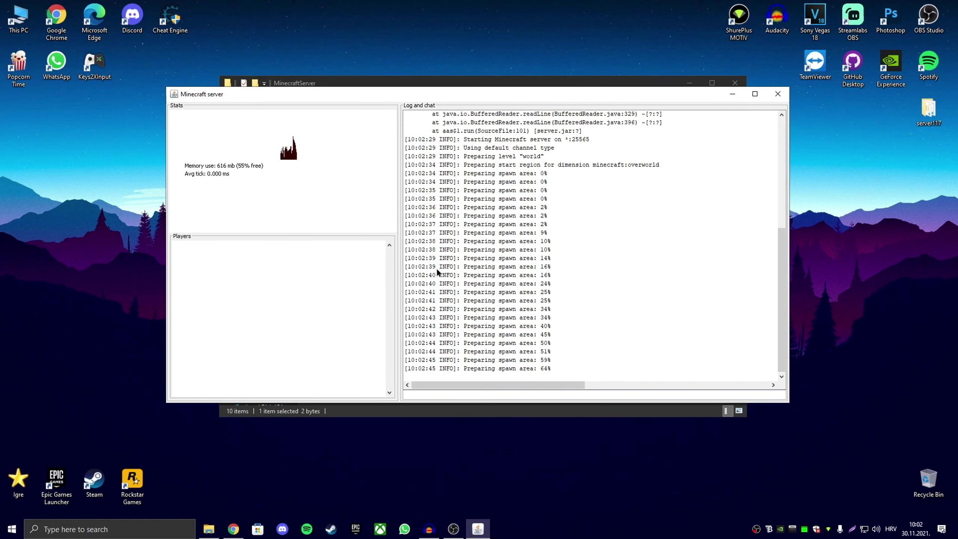
pyautogui.moveTo(454, 147); pyautogui.dragTo(580, 343)
pyautogui.click(579, 343)
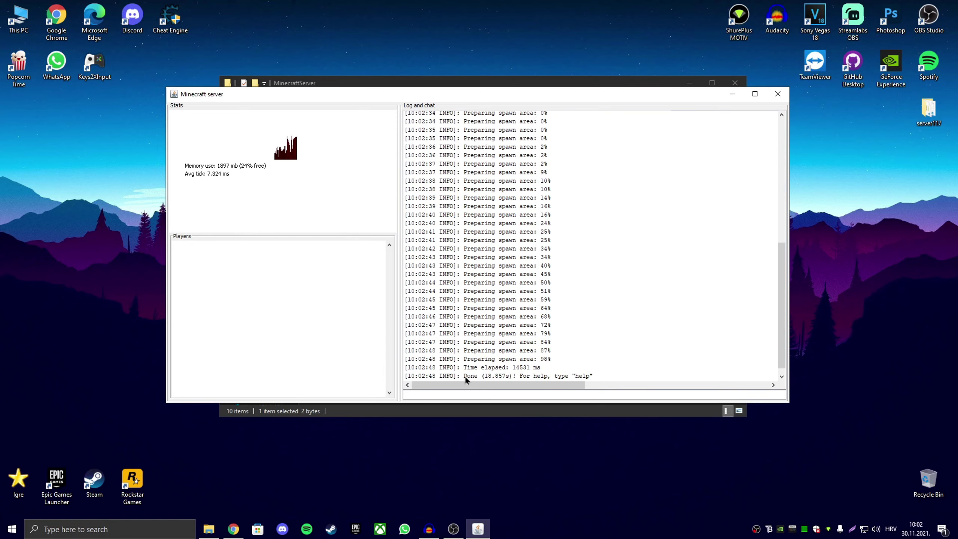
pyautogui.moveTo(465, 376); pyautogui.dragTo(508, 376)
# Step: Shut down the server by running the stop command in its console
pyautogui.click(472, 394)
pyautogui.write('stop')
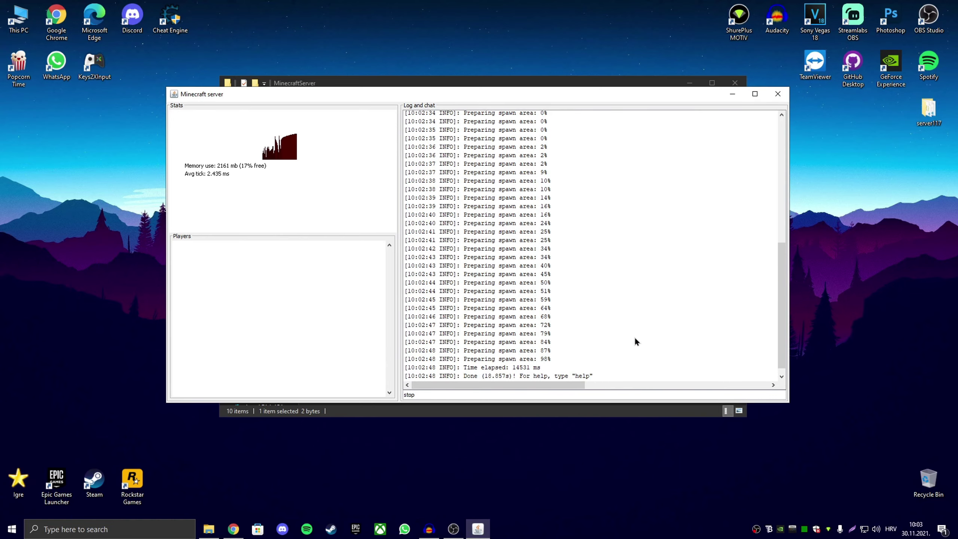
pyautogui.press('Return')
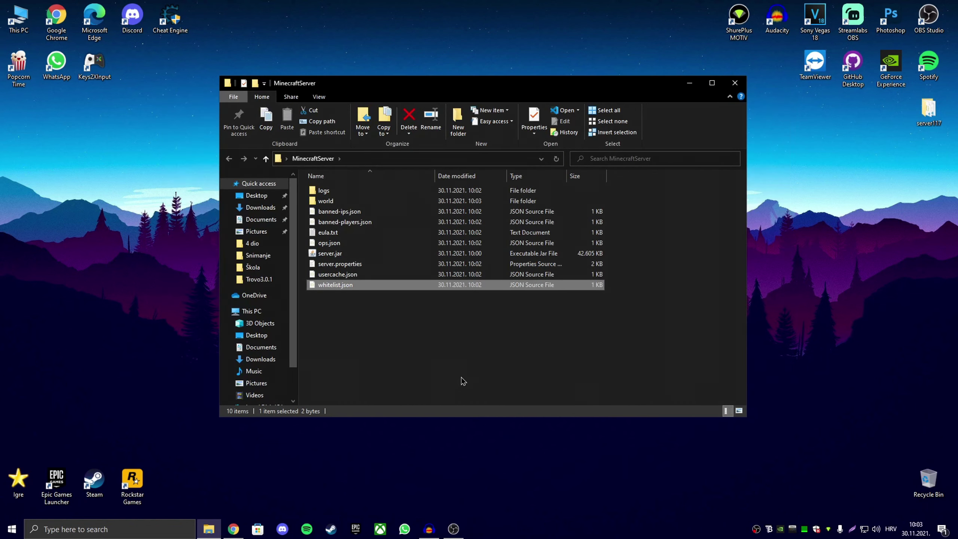
# Step: Refresh the MinecraftServer folder, create a text document there with the default name, and open it
pyautogui.rightClick(386, 339)
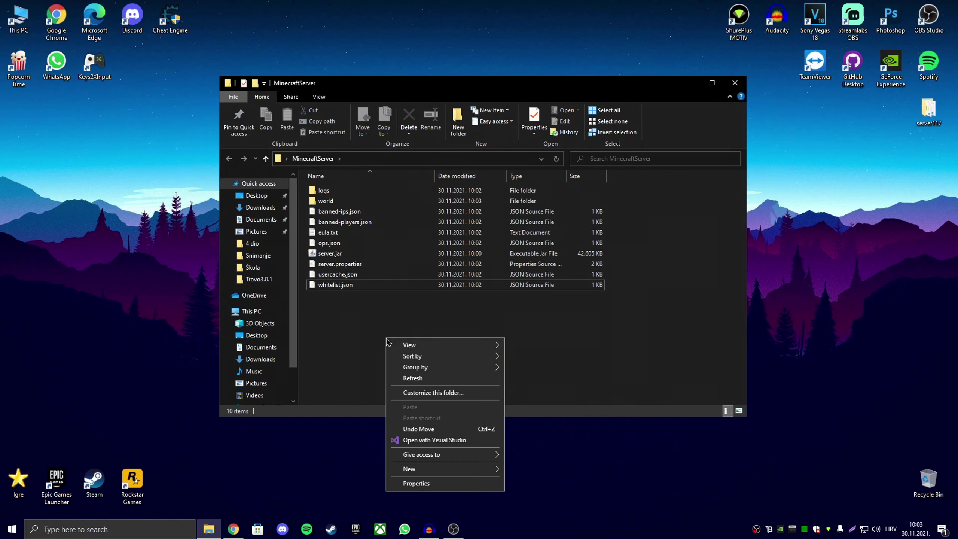
pyautogui.click(409, 381)
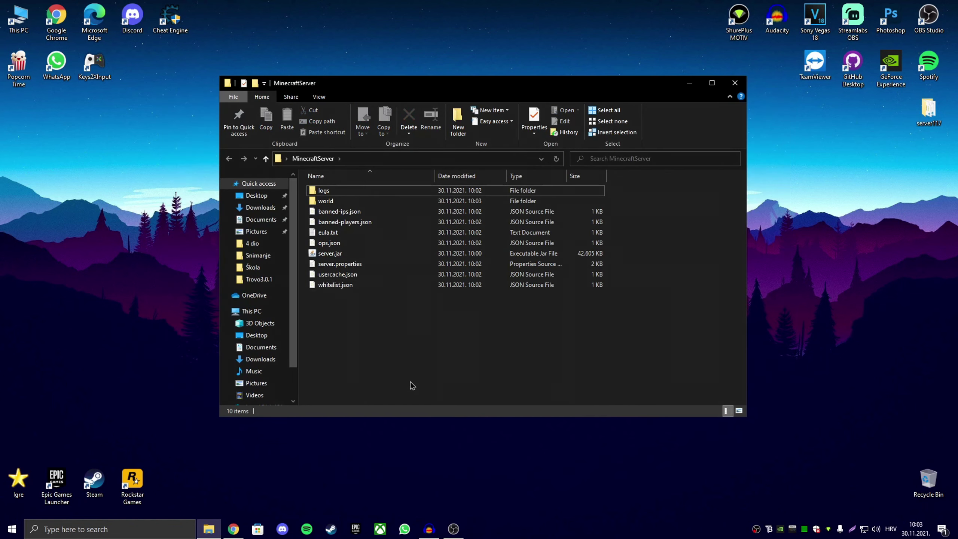
pyautogui.rightClick(376, 325)
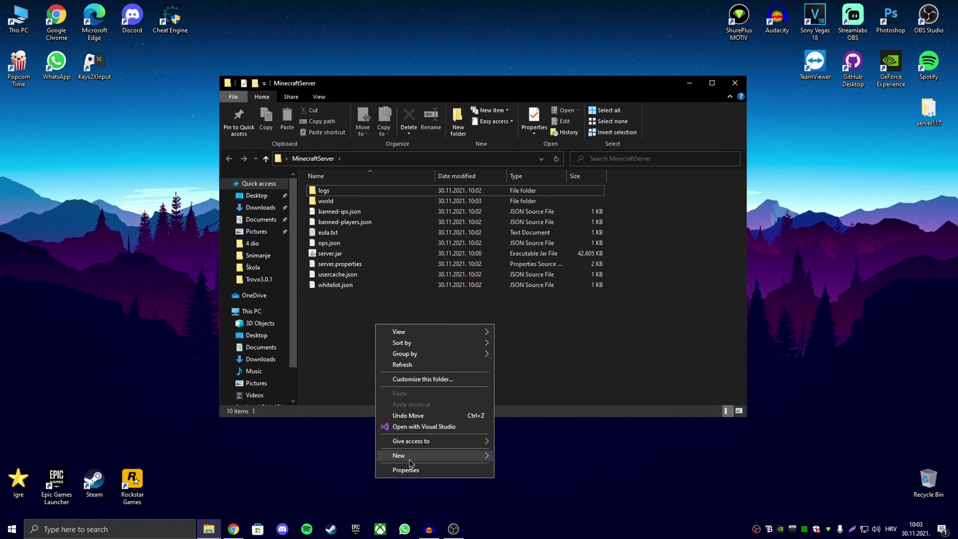
pyautogui.moveTo(468, 456)
pyautogui.click(527, 515)
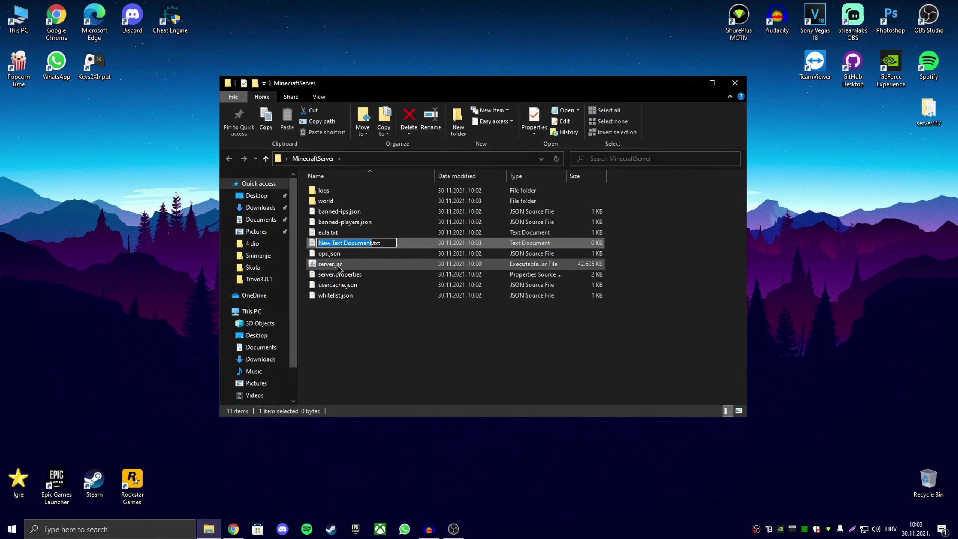
pyautogui.click(409, 343)
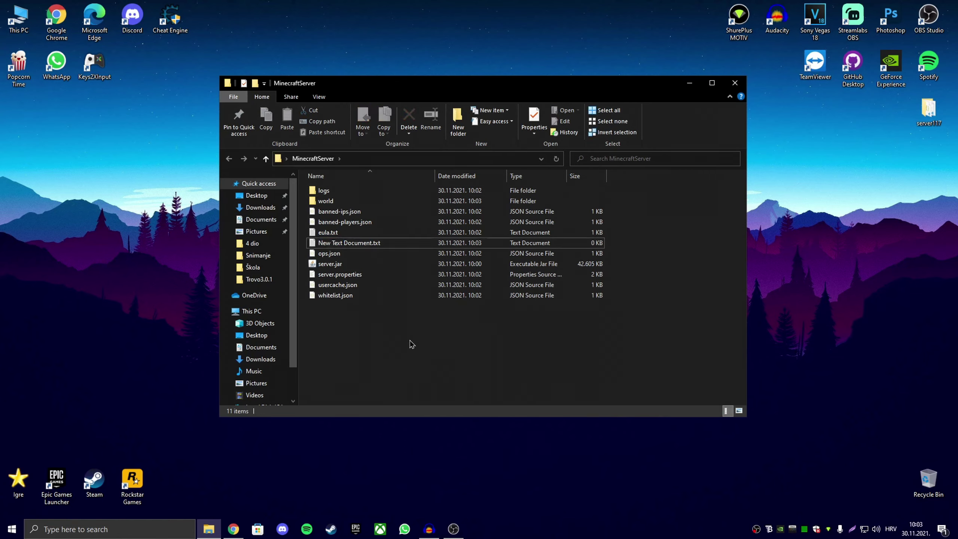
pyautogui.doubleClick(354, 245)
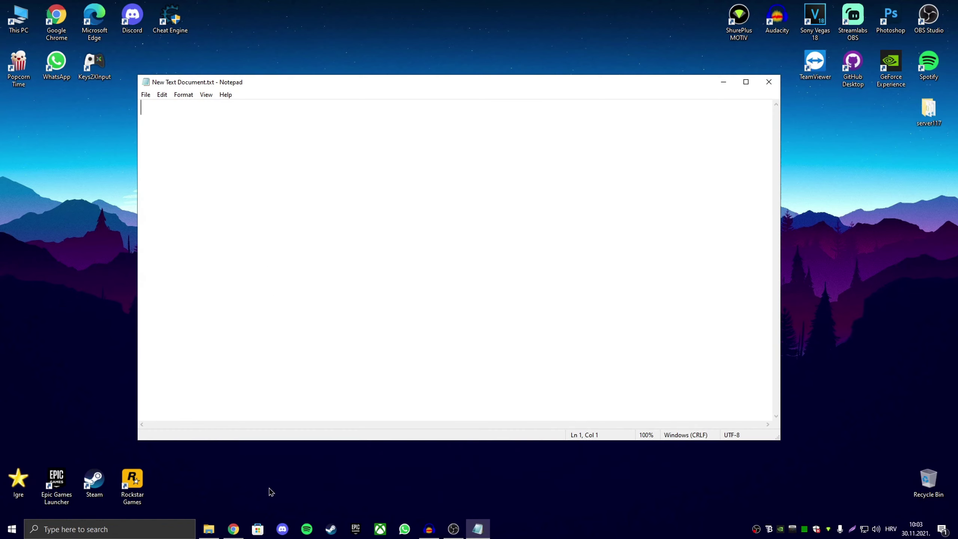
# Step: Copy the "java -Xmx1024M -Xms1024M -jar minecraft_server.1.17.1.jar nogui" command from the Minecraft server download page in Chrome and return to the empty text document
pyautogui.click(233, 530)
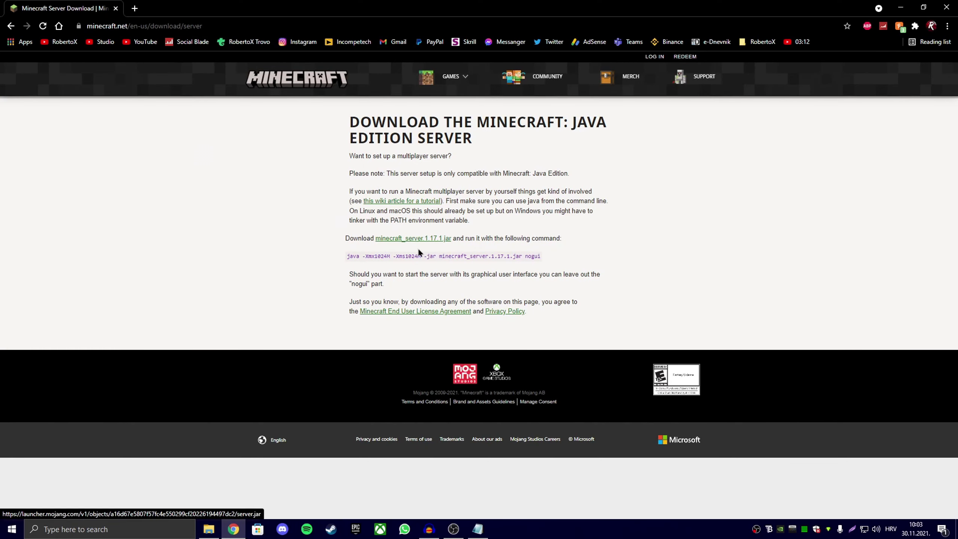
pyautogui.moveTo(346, 256); pyautogui.dragTo(538, 260)
pyautogui.rightClick(540, 257)
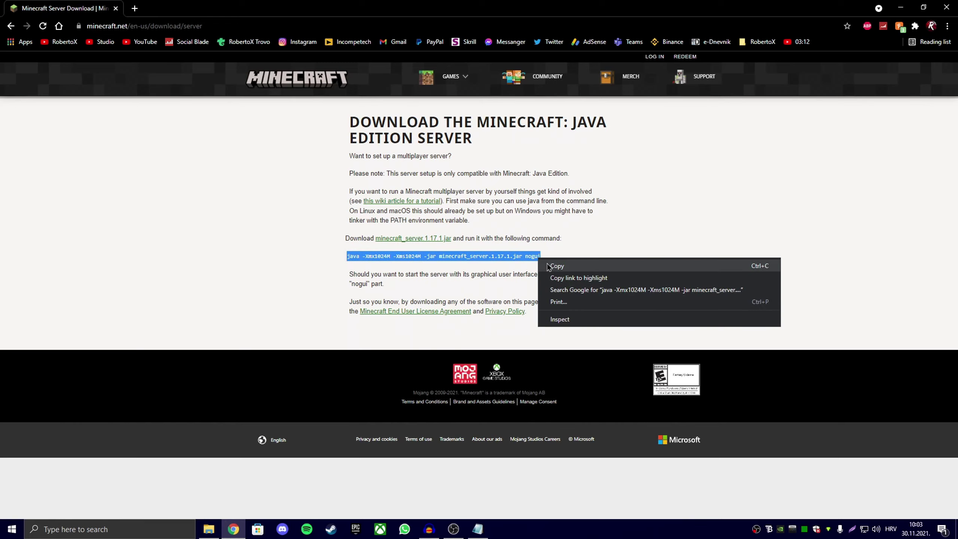
pyautogui.click(556, 266)
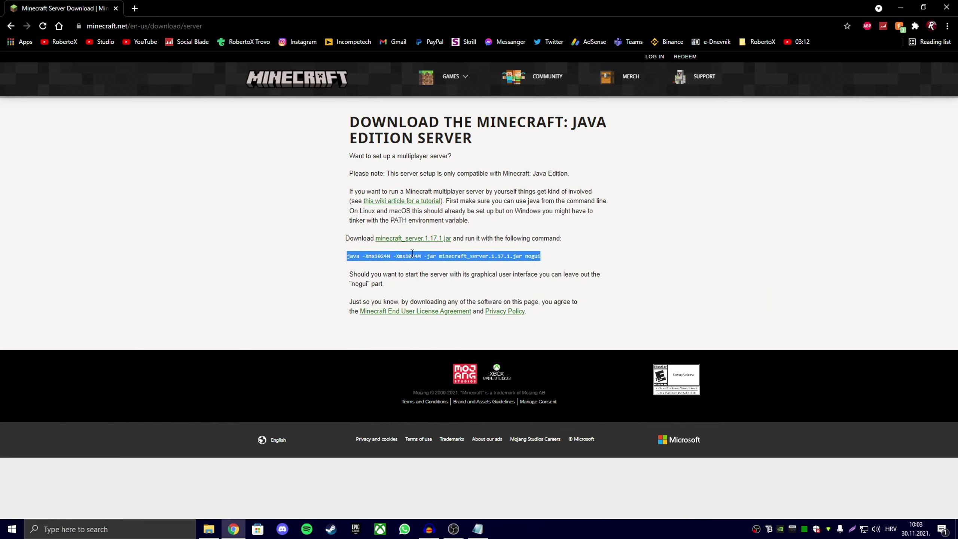
pyautogui.click(947, 8)
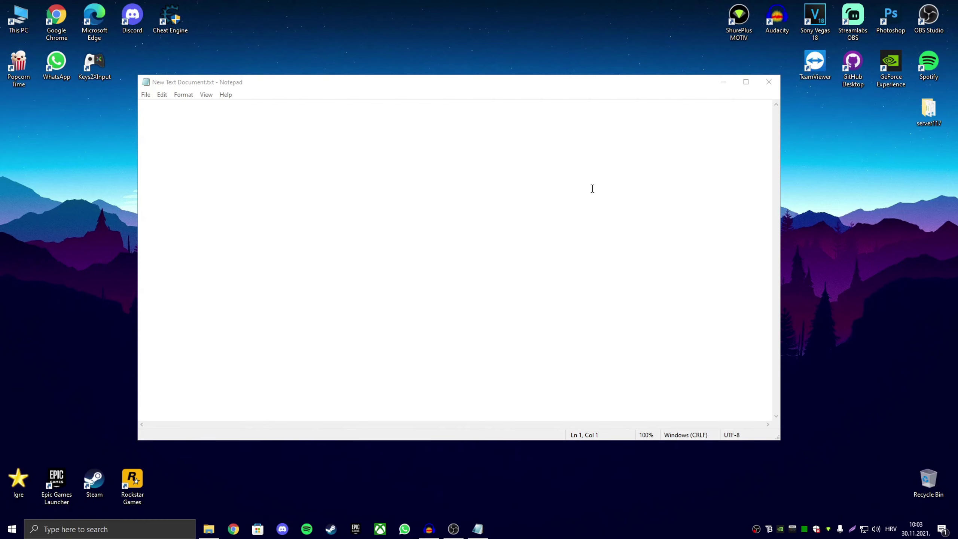
pyautogui.moveTo(312, 90); pyautogui.dragTo(350, 79)
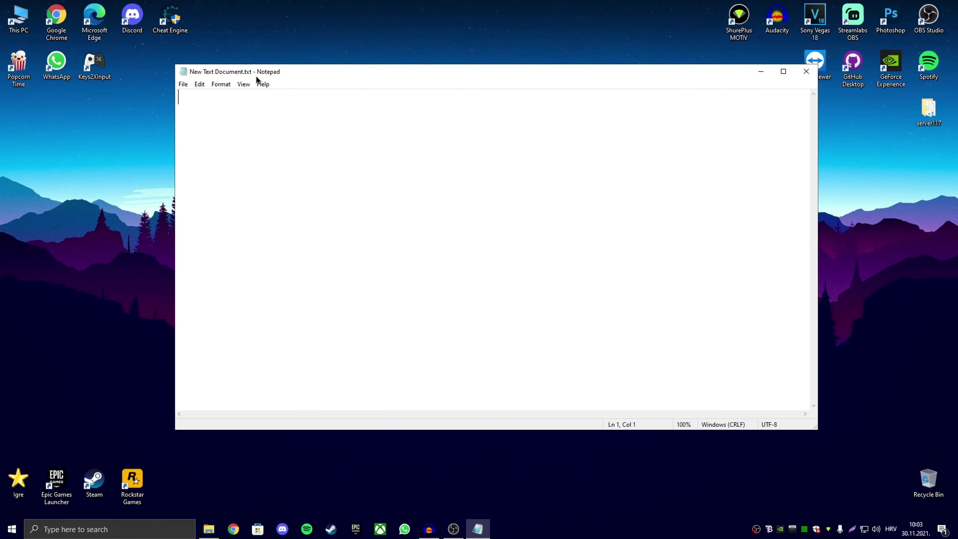
pyautogui.moveTo(256, 75); pyautogui.dragTo(234, 70)
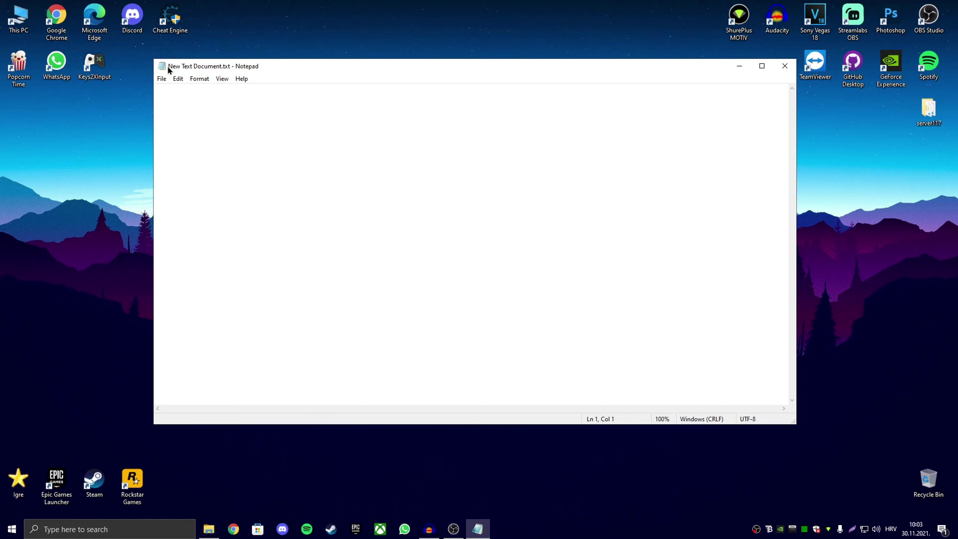
# Step: Enter "java -Xmx1024M -Xms1024M -jar minecraft_server.1.17.1.jar nogui" and a second line "pause" in the empty text document, and save it
pyautogui.write('java -Xmx1024M -Xms1024M -jar minecraft_server.1.17.1.jar nogui')
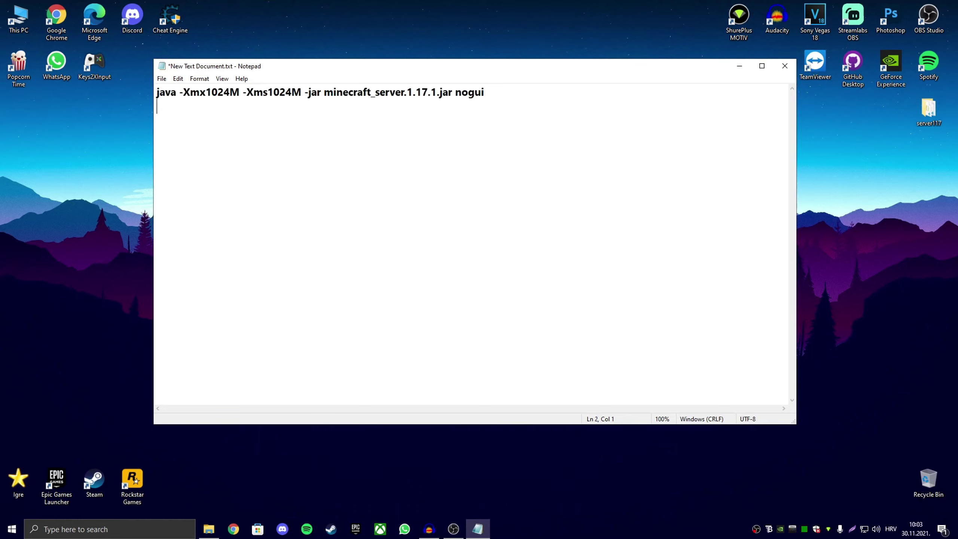
pyautogui.write('pause')
pyautogui.hotkey('ctrl', 's')
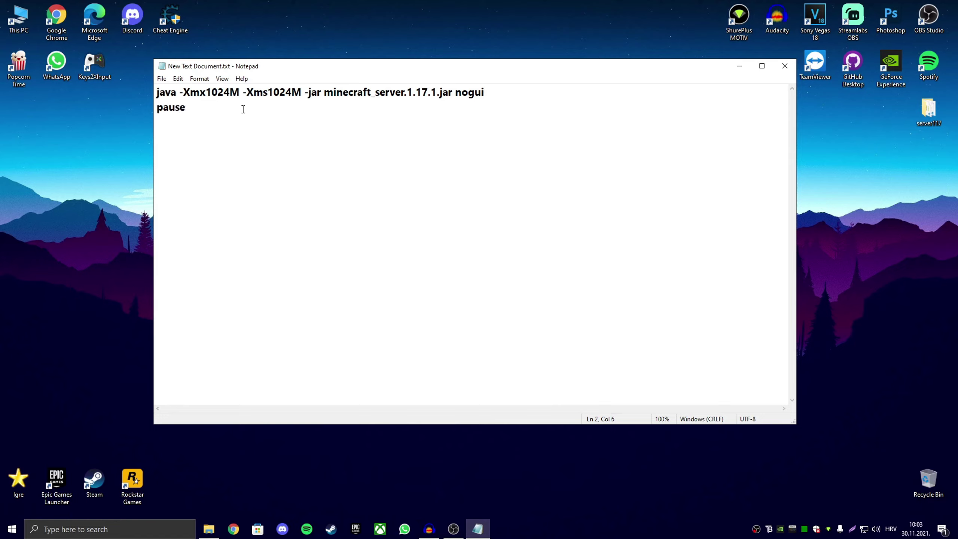
pyautogui.moveTo(240, 107); pyautogui.dragTo(158, 109)
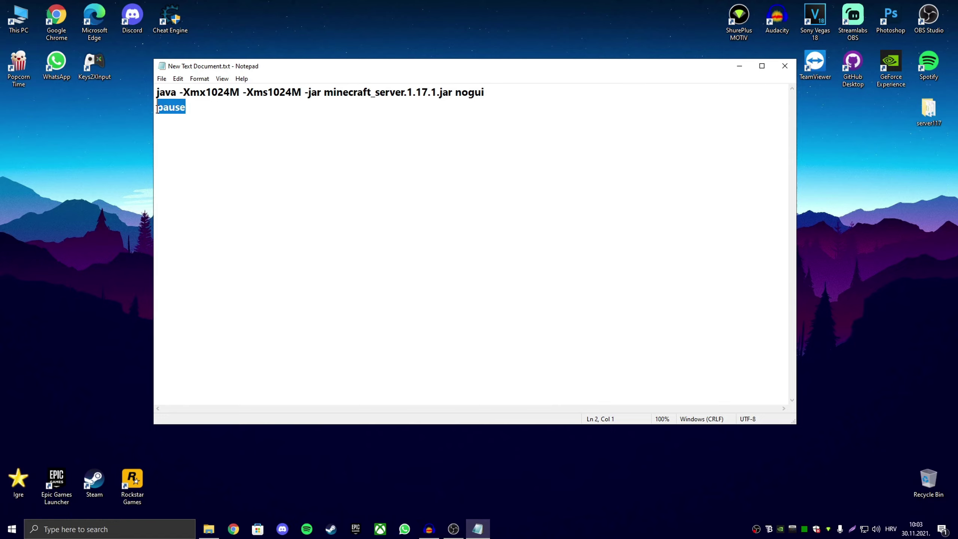
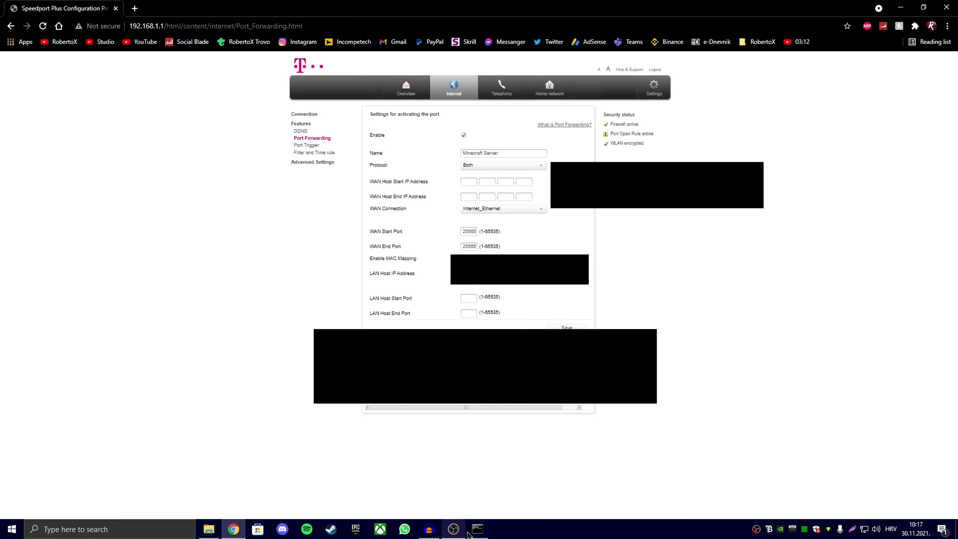
# Step: Set the LAN host start and end ports of the Minecraft Server port forwarding rule to 25565 and save the rule
pyautogui.click(477, 529)
pyautogui.click(379, 458)
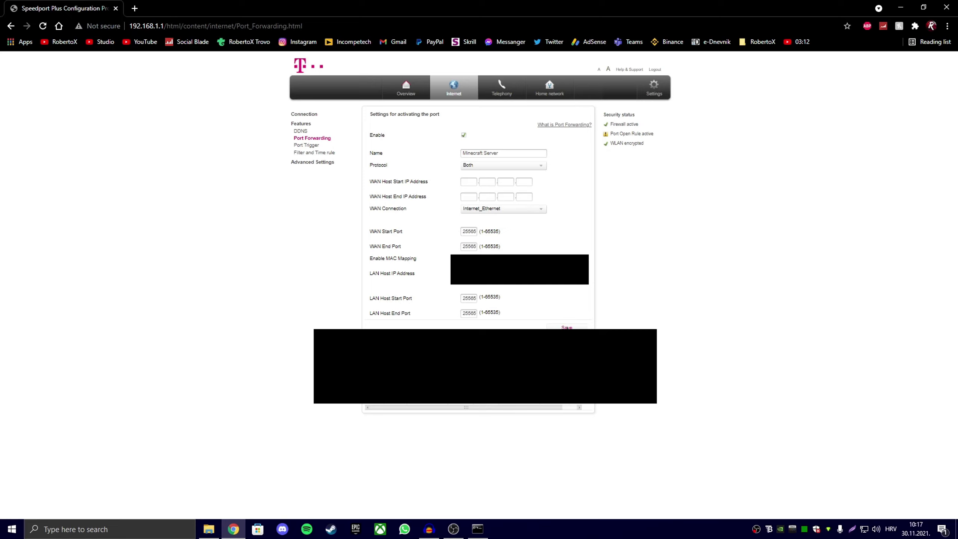
pyautogui.click(567, 328)
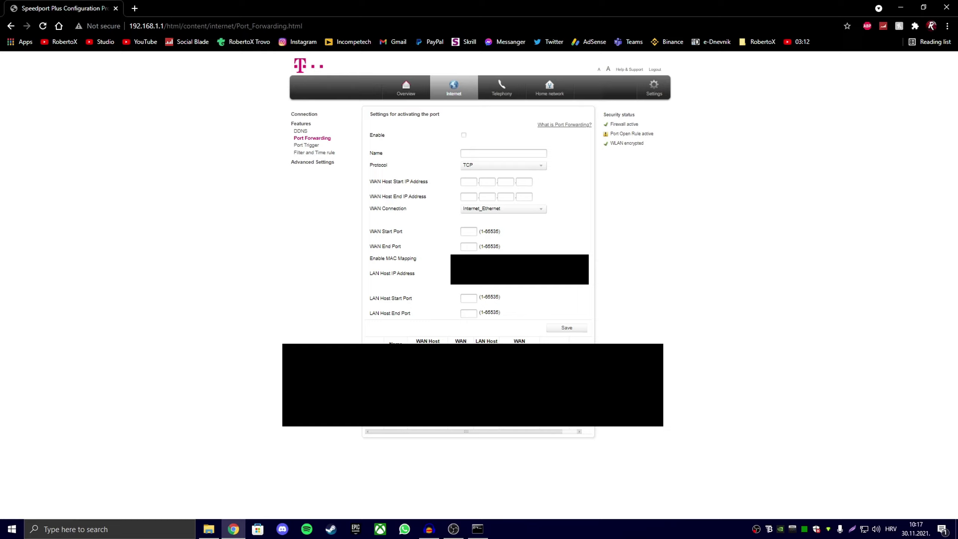
# Step: Open canyouseeme.org in the browser in place of the router's port forwarding page
pyautogui.click(261, 25)
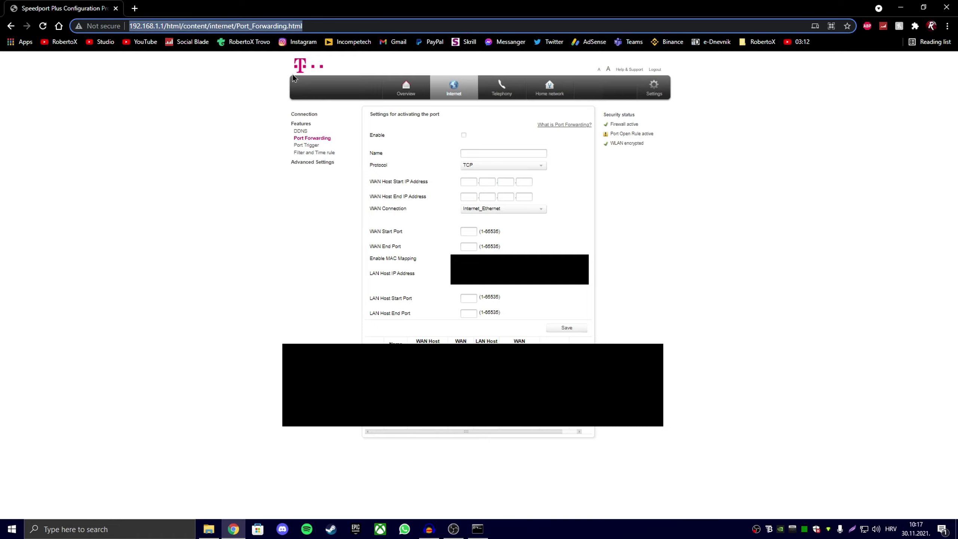
pyautogui.write('canyousee')
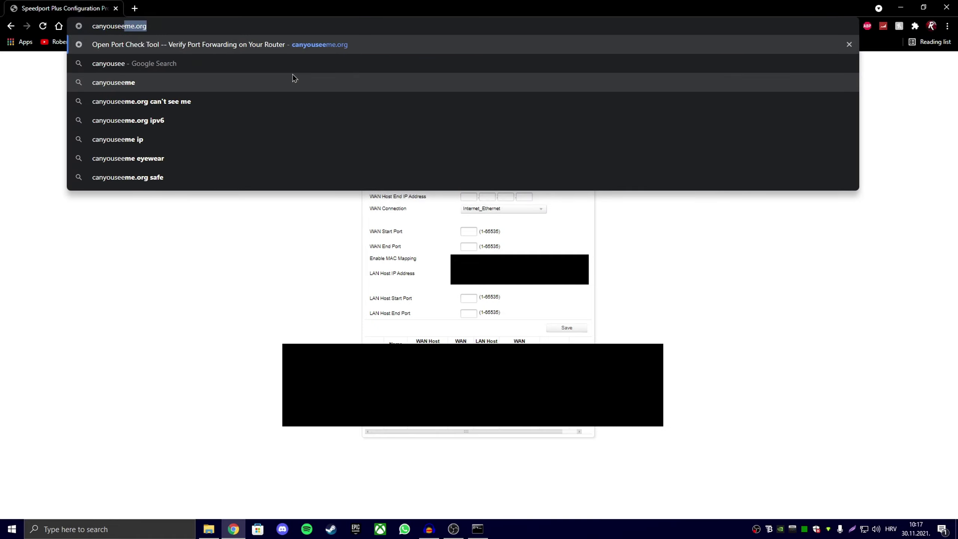
pyautogui.write('me.org')
pyautogui.press('Return')
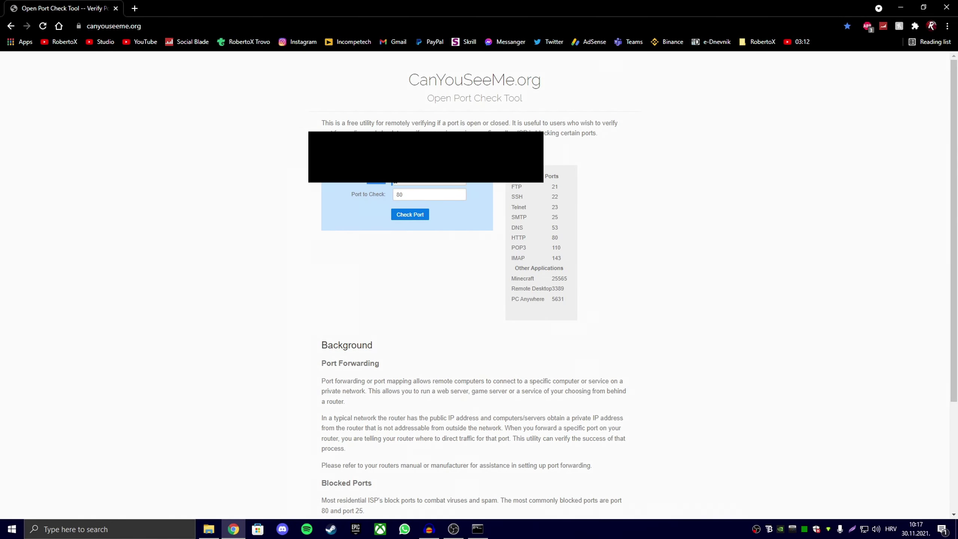
# Step: Run the open port check for port 25565 on the public IP address
pyautogui.click(441, 181)
pyautogui.doubleClick(369, 195)
pyautogui.click(400, 193)
pyautogui.write('25565')
pyautogui.click(411, 215)
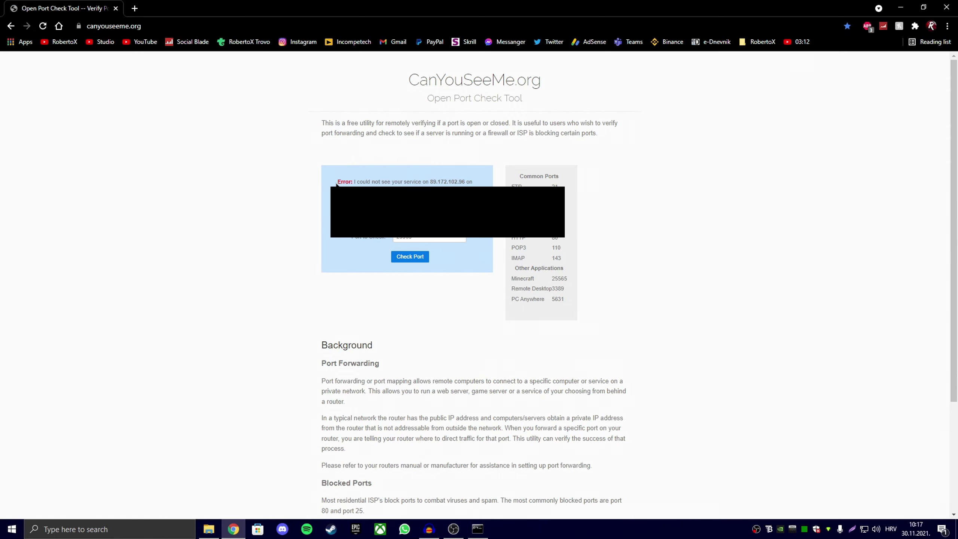
# Step: Close the Command Prompt, restore the browser to a smaller window, and arrange it beside the MinecraftServer folder window
pyautogui.click(478, 529)
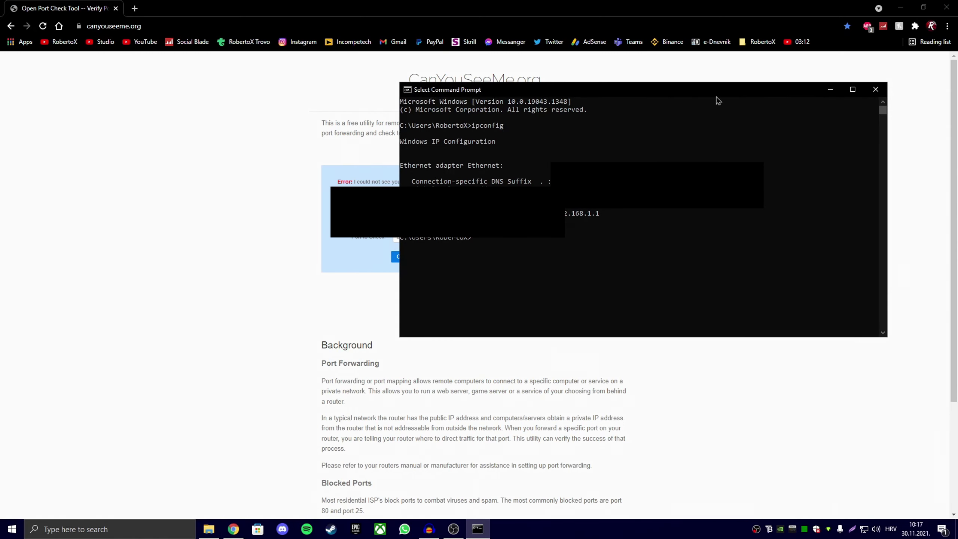
pyautogui.click(876, 89)
pyautogui.click(924, 7)
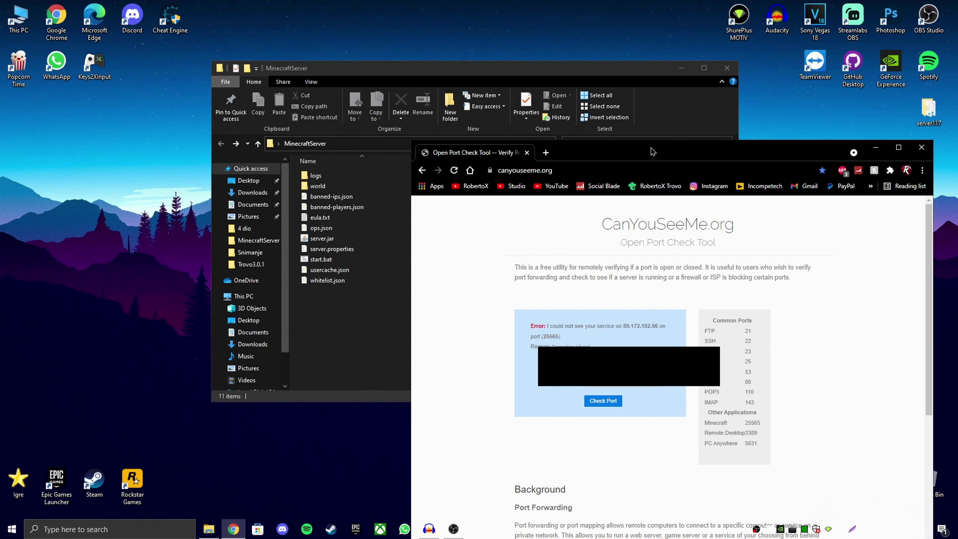
pyautogui.moveTo(653, 150); pyautogui.dragTo(678, 47)
pyautogui.moveTo(381, 75); pyautogui.dragTo(283, 78)
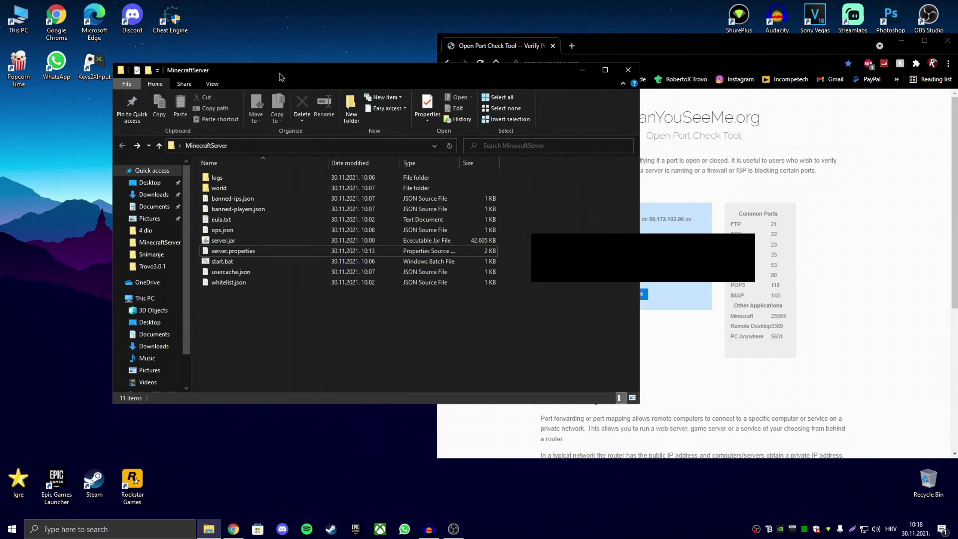
# Step: Launch server.jar from the MinecraftServer folder, close the folder, and enlarge the server window beside the browser so its log is readable
pyautogui.click(224, 241)
pyautogui.click(627, 71)
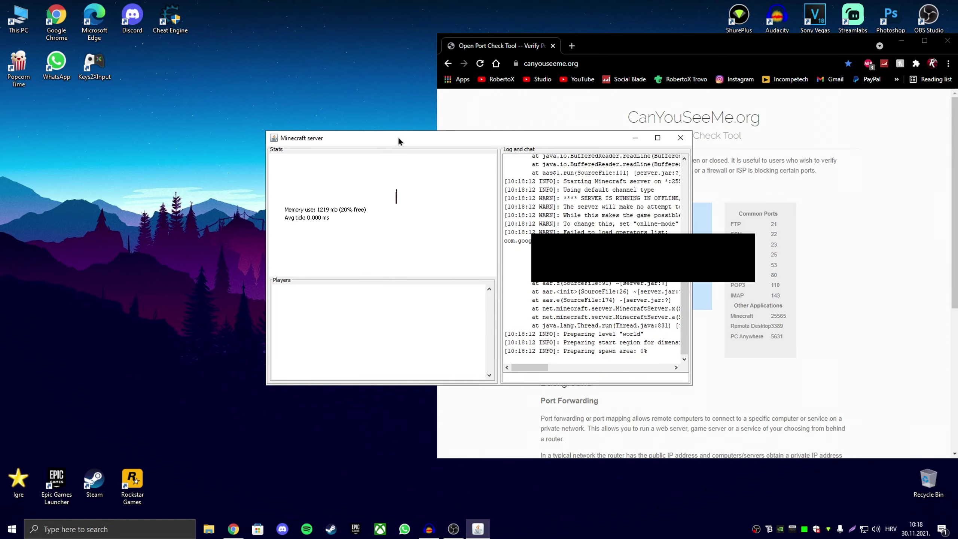
pyautogui.moveTo(398, 140); pyautogui.dragTo(173, 89)
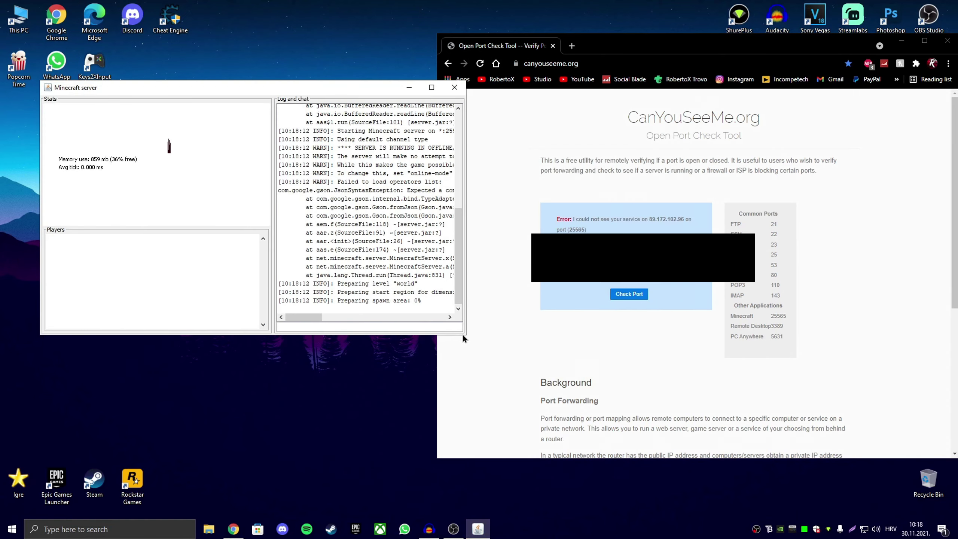
pyautogui.moveTo(463, 335); pyautogui.dragTo(551, 390)
pyautogui.moveTo(550, 338); pyautogui.dragTo(606, 328)
pyautogui.moveTo(429, 90); pyautogui.dragTo(399, 81)
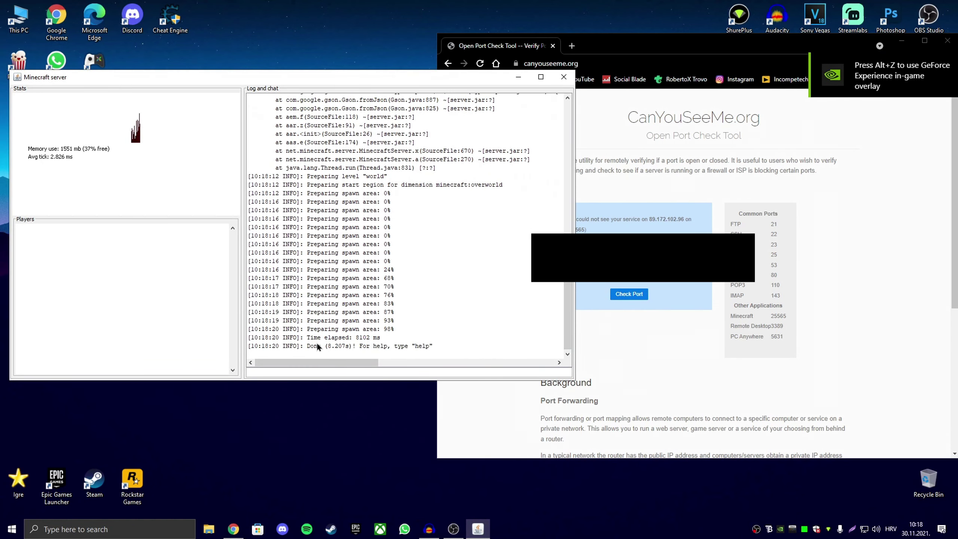
# Step: Repeat the check of port 25565 on CanYouSeeMe.org with the server running and examine the result
pyautogui.click(686, 170)
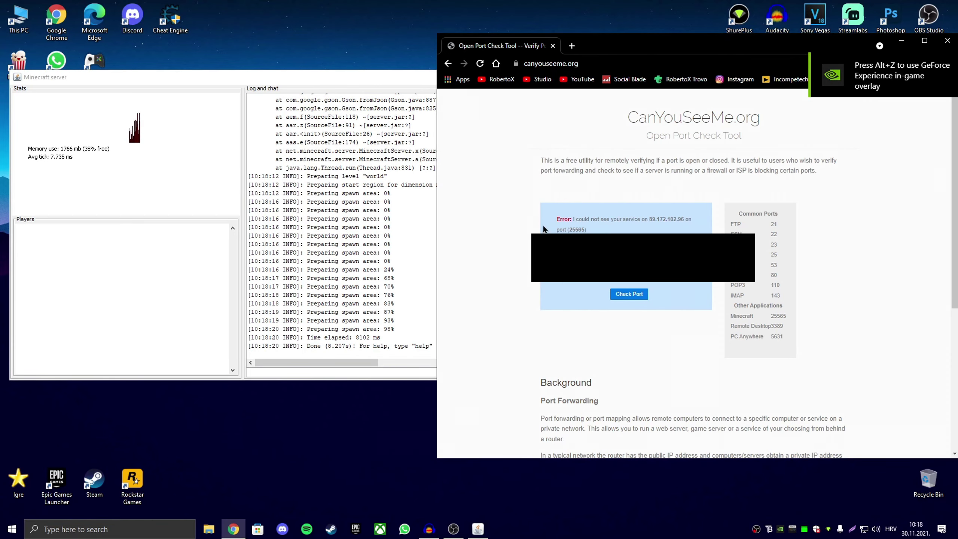
pyautogui.click(630, 294)
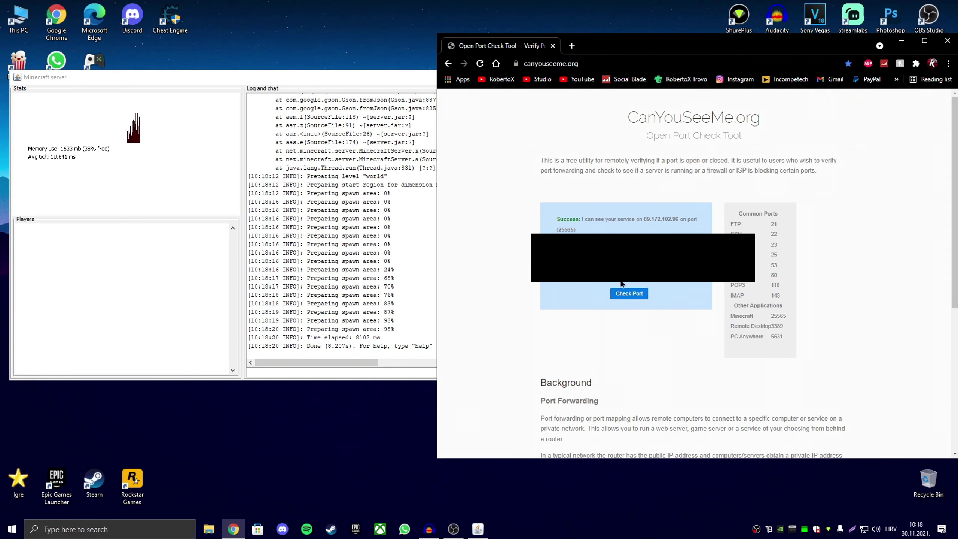
pyautogui.moveTo(557, 220); pyautogui.dragTo(581, 221)
pyautogui.click(580, 226)
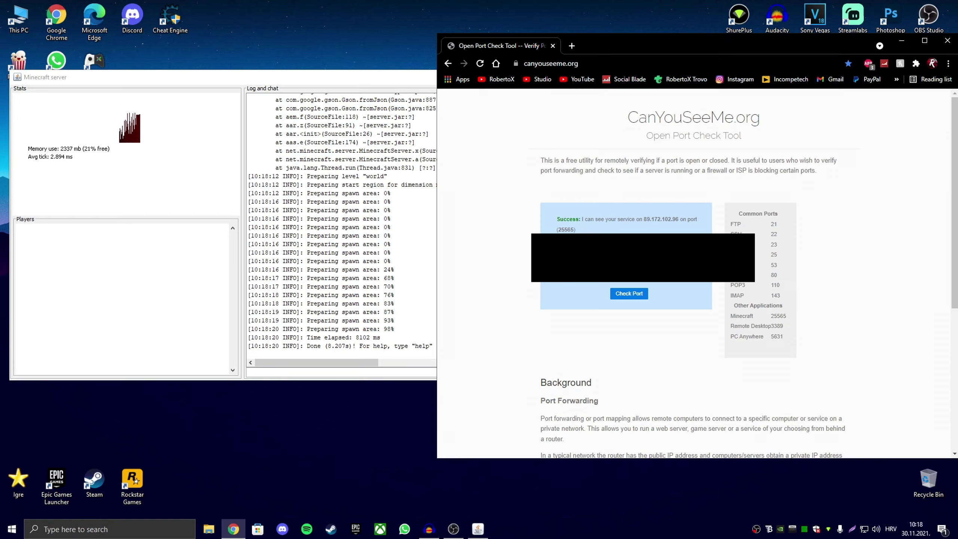
# Step: Compose the server address in a new browser tab from the public IP followed by ":25565" and select it
pyautogui.rightClick(618, 282)
pyautogui.press('Escape')
pyautogui.click(572, 46)
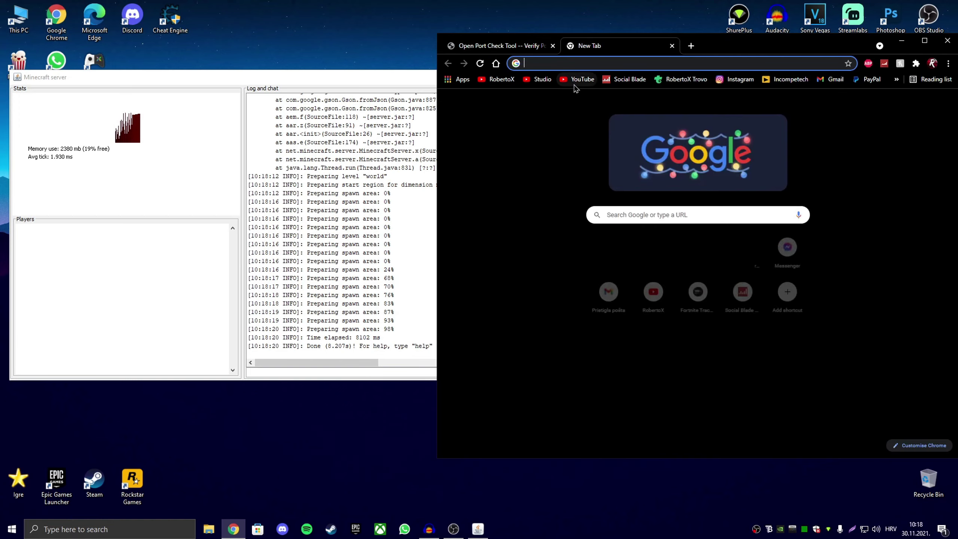
pyautogui.hotkey('ctrl', 'shift', 'Tab')
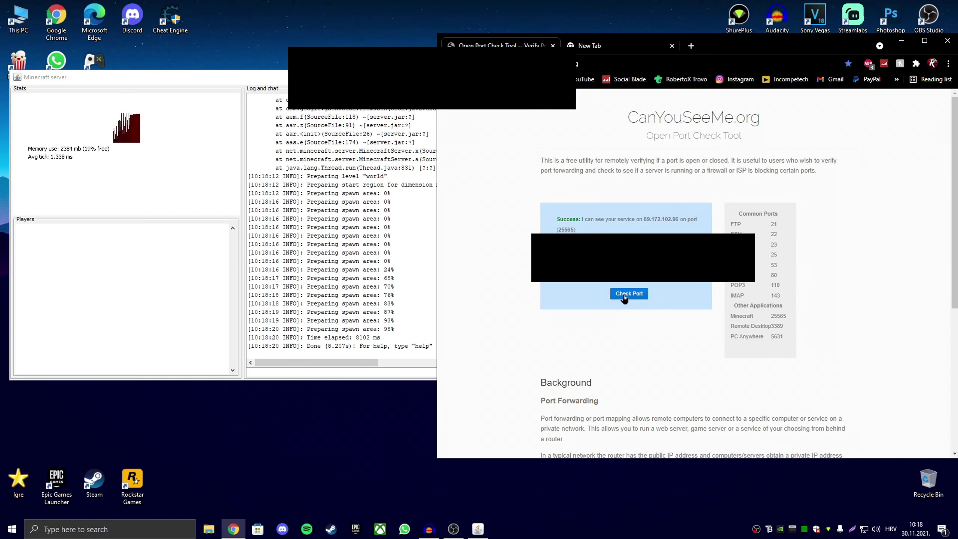
pyautogui.click(588, 46)
pyautogui.click(577, 64)
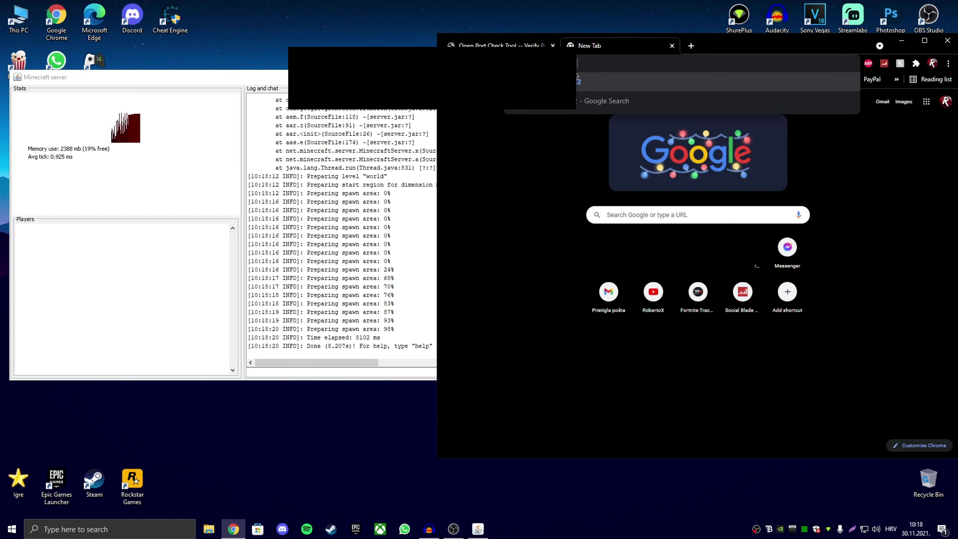
pyautogui.write('5565')
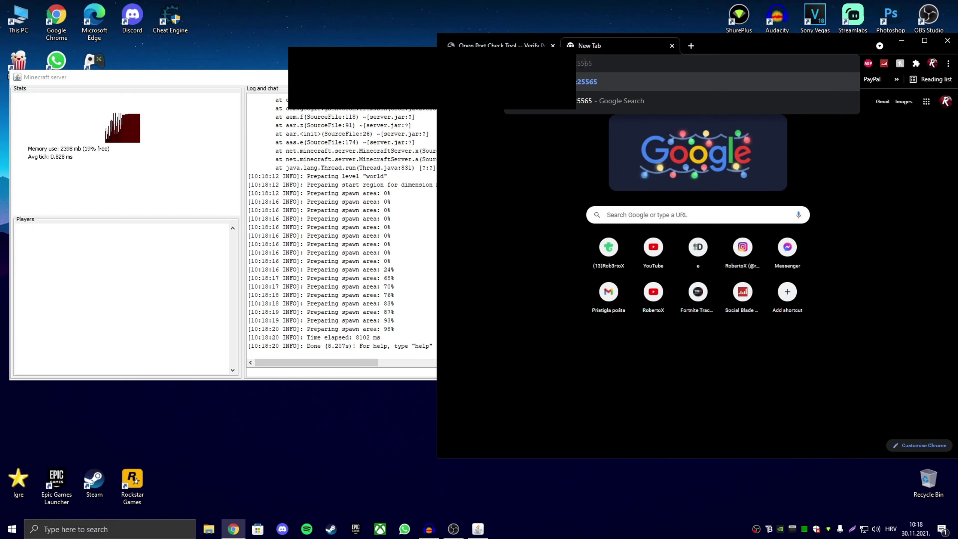
pyautogui.tripleClick(601, 71)
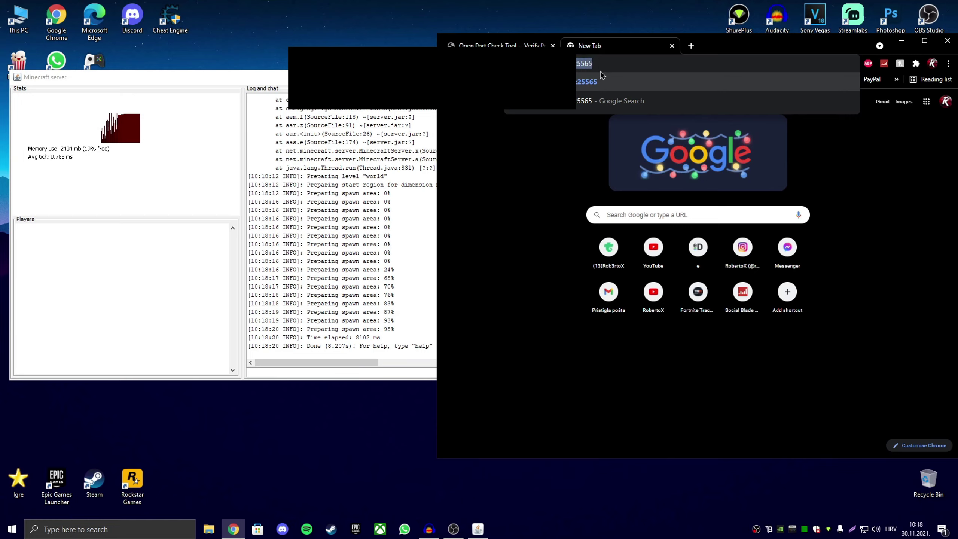
# Step: Compare the composed address with the port check page, close both browser tabs, and centre the Minecraft server window on the desktop
pyautogui.click(502, 47)
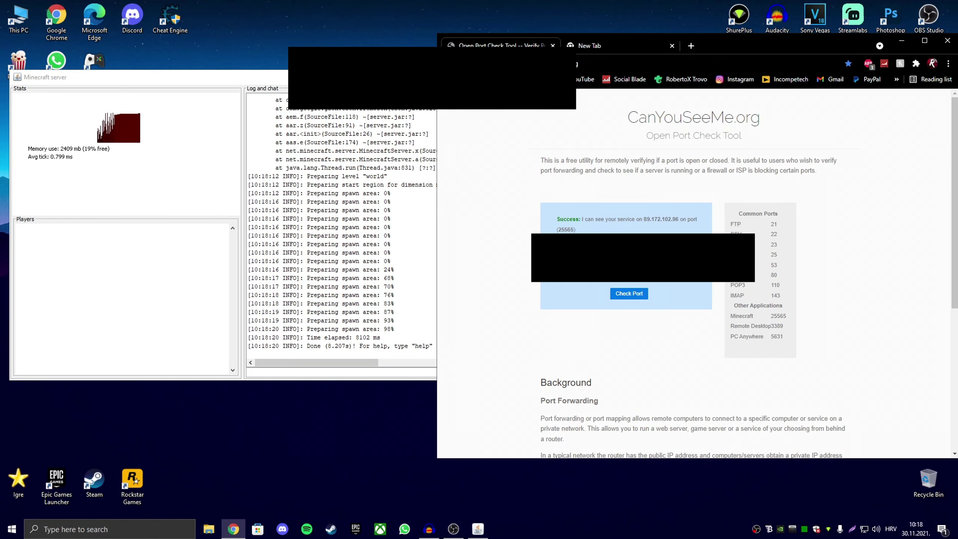
pyautogui.click(589, 45)
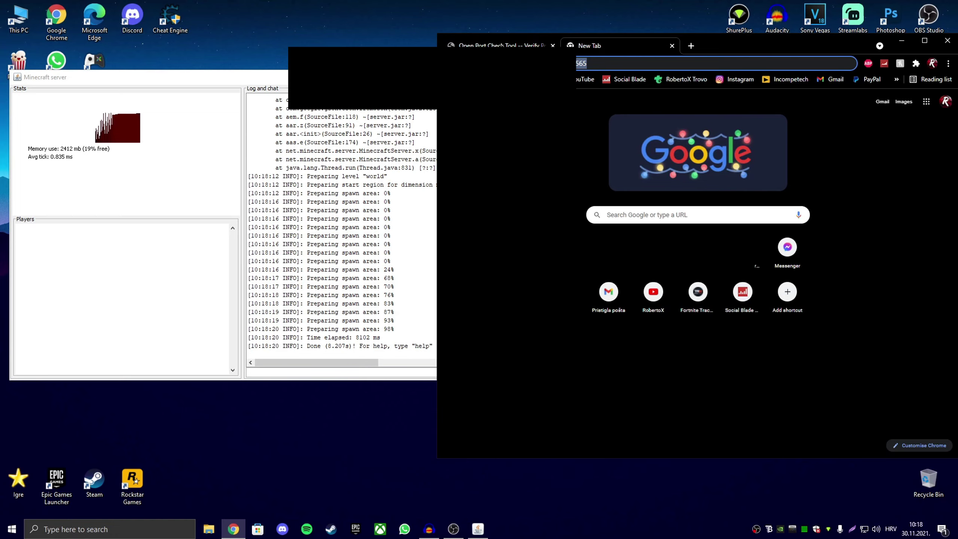
pyautogui.click(500, 45)
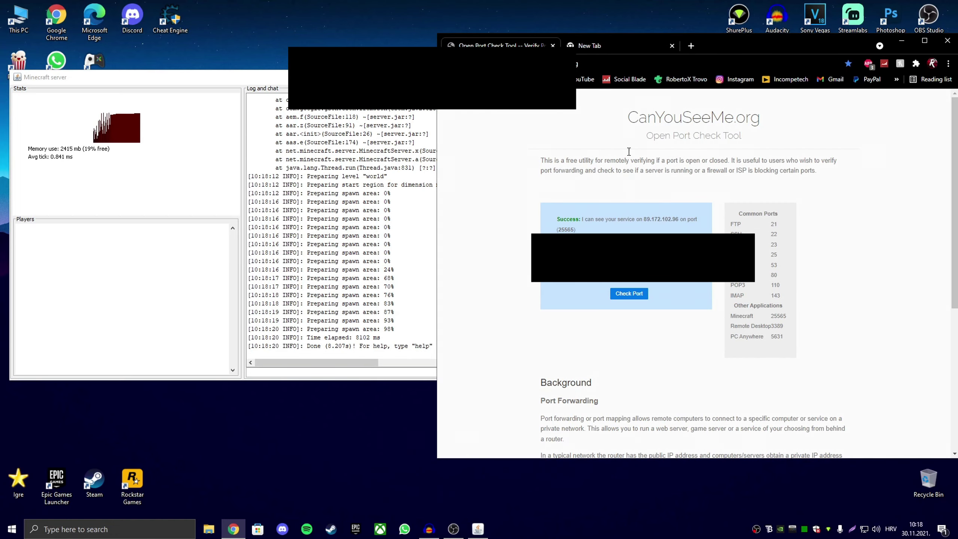
pyautogui.click(628, 45)
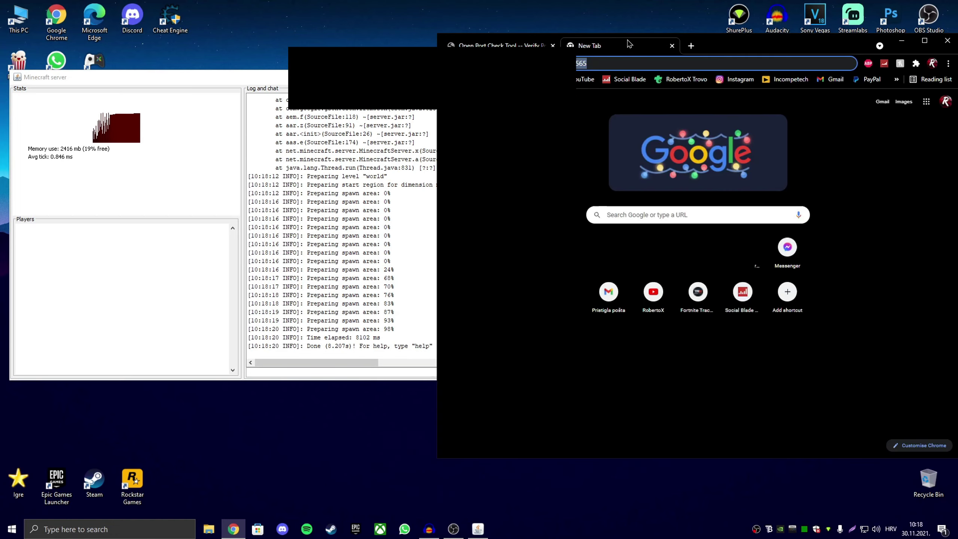
pyautogui.click(671, 45)
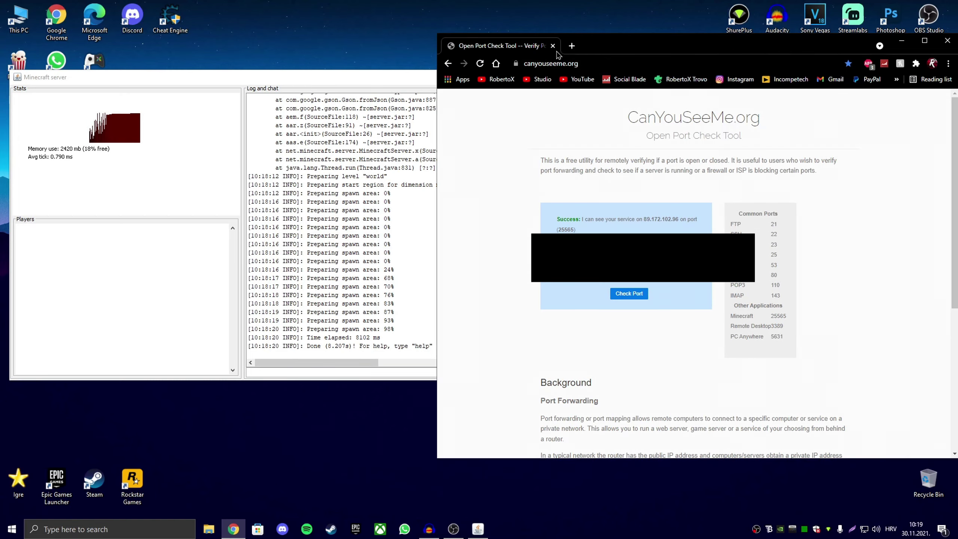
pyautogui.click(553, 45)
pyautogui.moveTo(486, 74); pyautogui.dragTo(652, 97)
pyautogui.moveTo(151, 70); pyautogui.dragTo(776, 422)
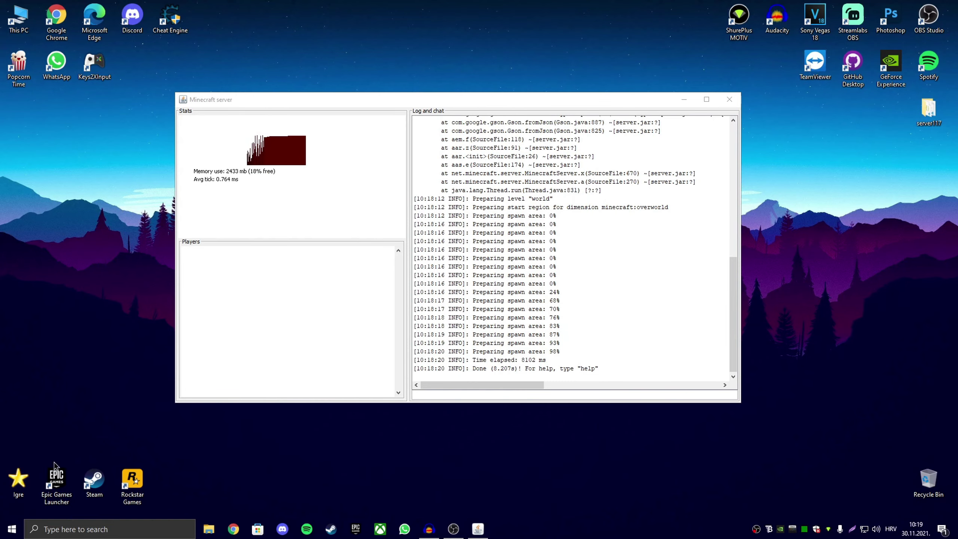
# Step: Open the Minecraft Launcher, close the Igre folder window, and start Minecraft: Java Edition
pyautogui.doubleClick(32, 483)
pyautogui.click(103, 529)
pyautogui.write('minec')
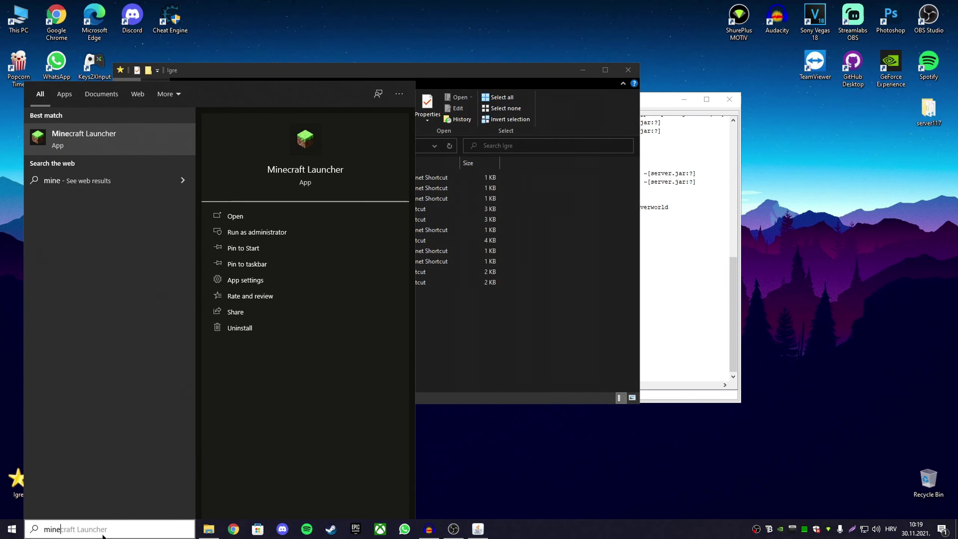
pyautogui.press('Escape')
pyautogui.click(628, 70)
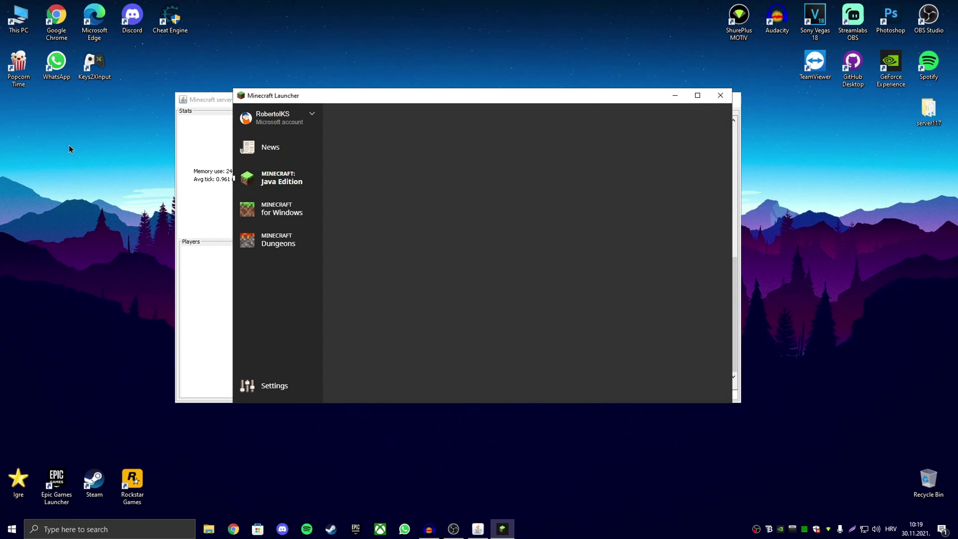
pyautogui.click(532, 346)
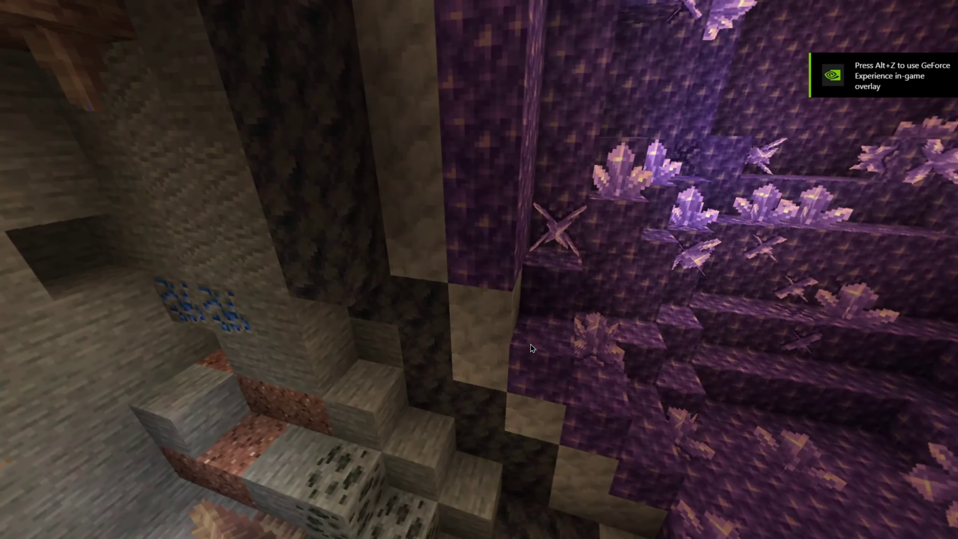
# Step: Delete the "Tutorial za YT" entry from the multiplayer server list
pyautogui.click(459, 220)
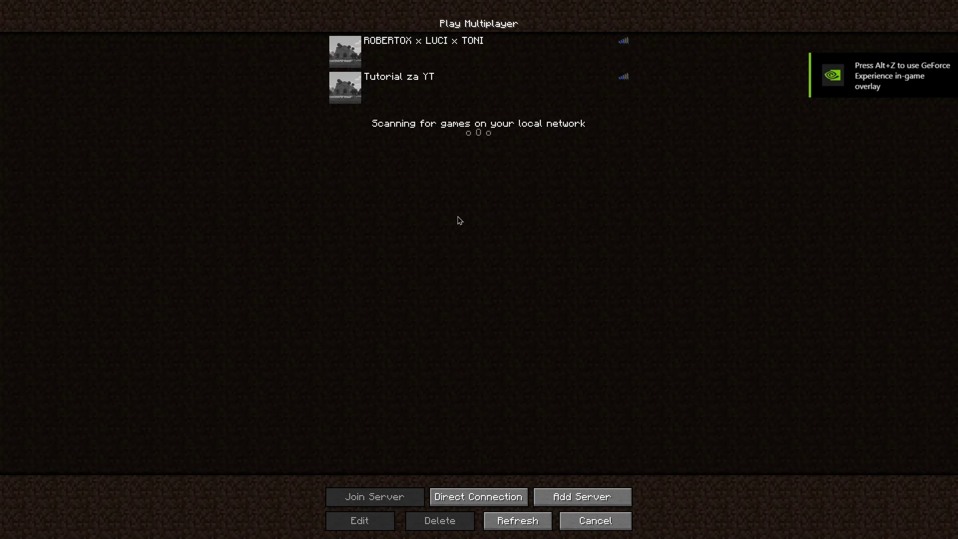
pyautogui.click(378, 87)
pyautogui.click(432, 522)
pyautogui.click(408, 196)
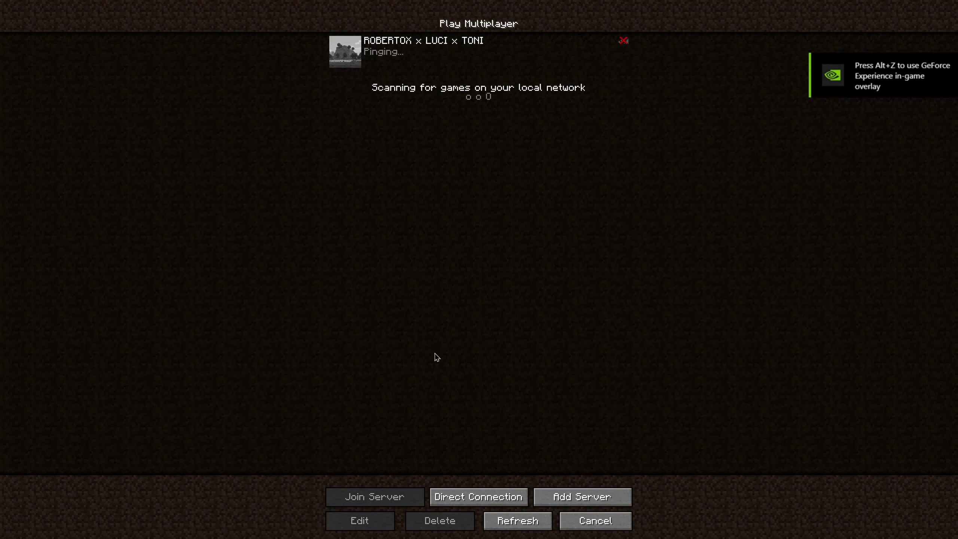
# Step: Add a server entry named "TUTORIAL" with the address "localhost" to the multiplayer server list
pyautogui.click(582, 495)
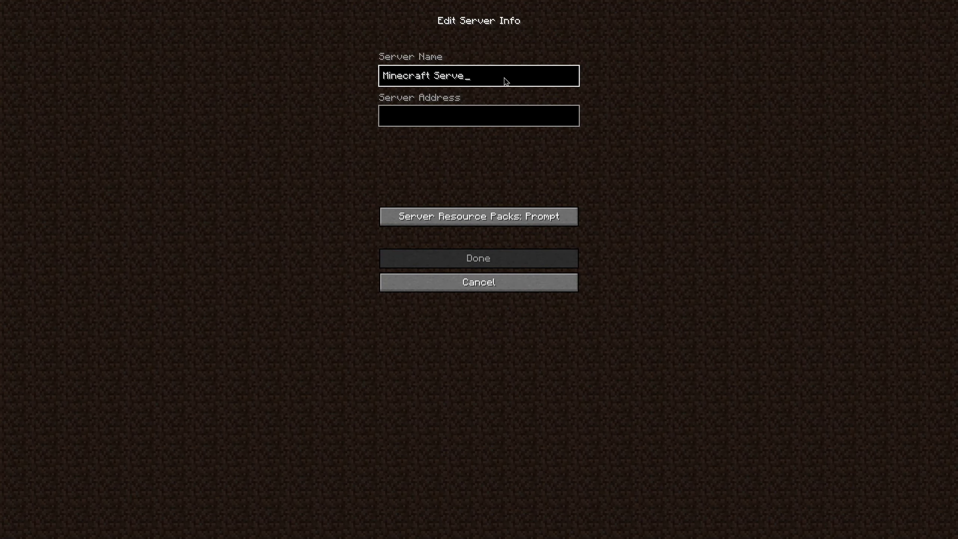
pyautogui.press('BackSpace')
pyautogui.press('BackSpace')
pyautogui.press('BackSpace')
pyautogui.press('BackSpace')
pyautogui.press('BackSpace')
pyautogui.press('BackSpace')
pyautogui.press('BackSpace')
pyautogui.press('BackSpace')
pyautogui.press('BackSpace')
pyautogui.press('BackSpace')
pyautogui.press('BackSpace')
pyautogui.press('BackSpace')
pyautogui.press('BackSpace')
pyautogui.press('BackSpace')
pyautogui.press('BackSpace')
pyautogui.write('TUROR')
pyautogui.press('BackSpace')
pyautogui.press('BackSpace')
pyautogui.press('BackSpace')
pyautogui.write('TORIA')
pyautogui.press('Tab')
pyautogui.hotkey('ctrl', 'v')
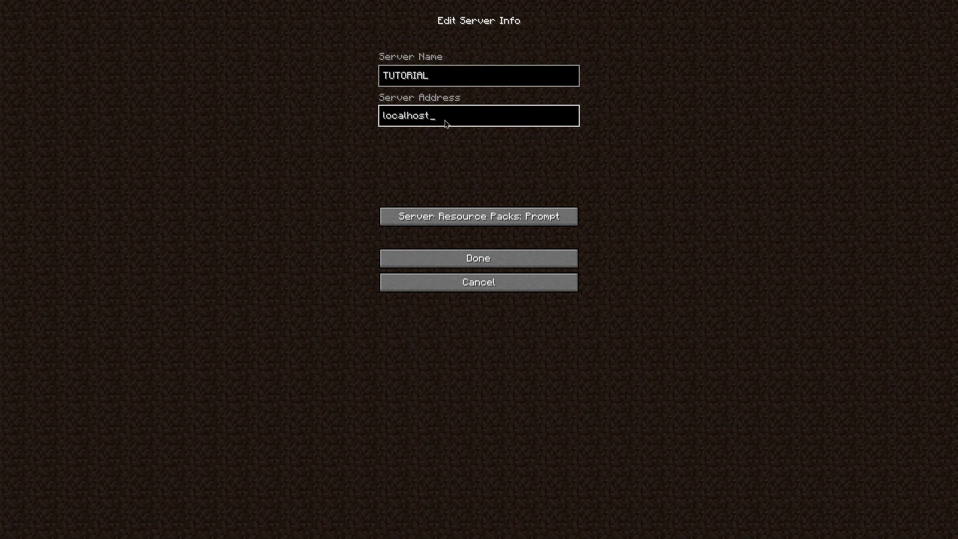
pyautogui.click(474, 258)
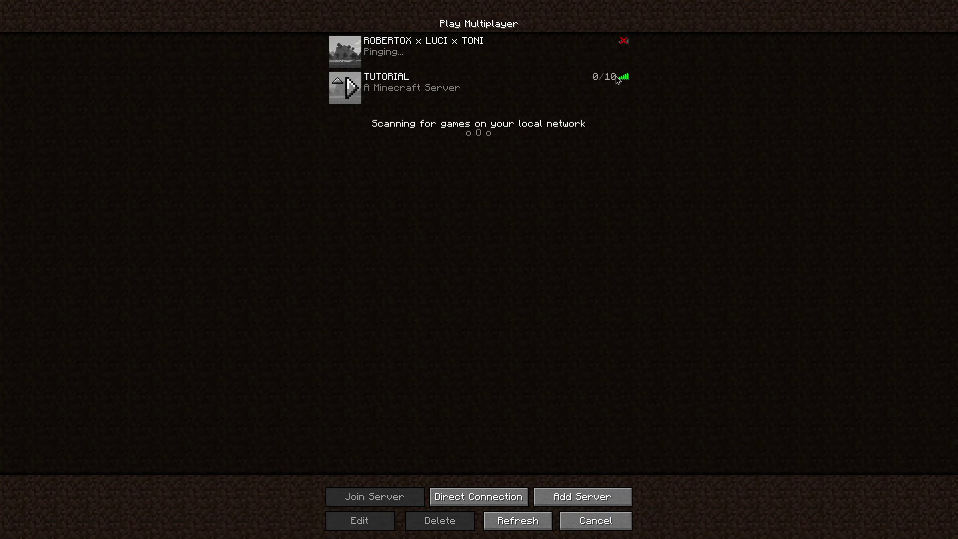
# Step: Join the TUTORIAL server and walk forward through the grass in its world
pyautogui.click(363, 90)
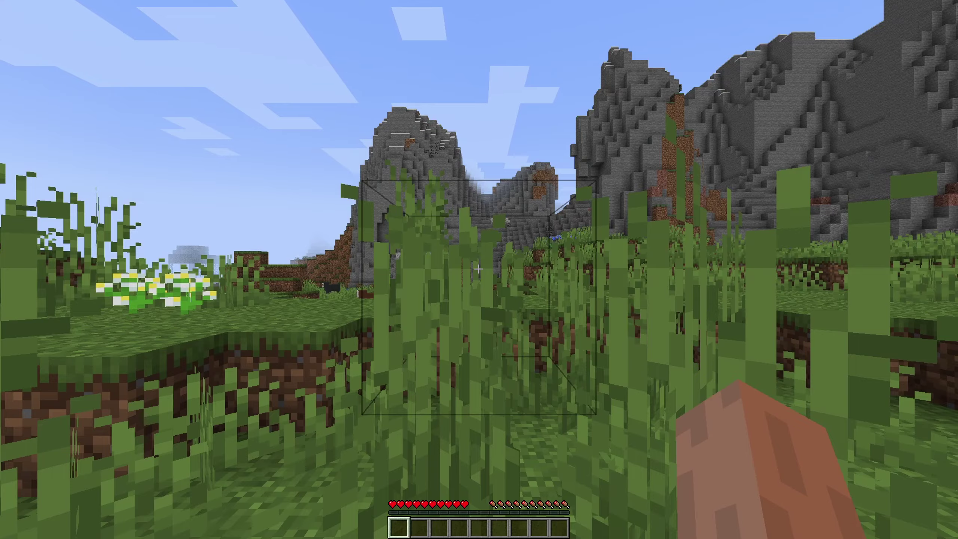
pyautogui.press('w')
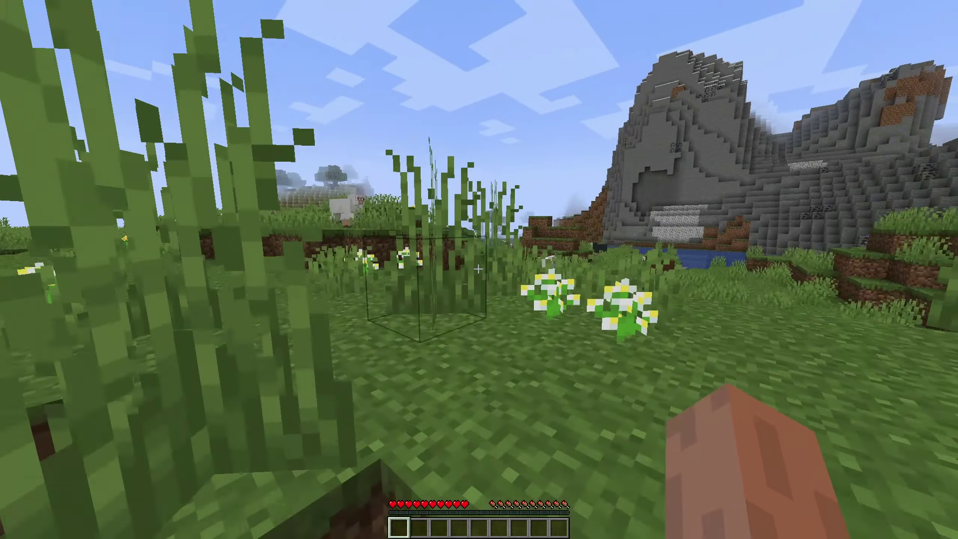
pyautogui.press('w')
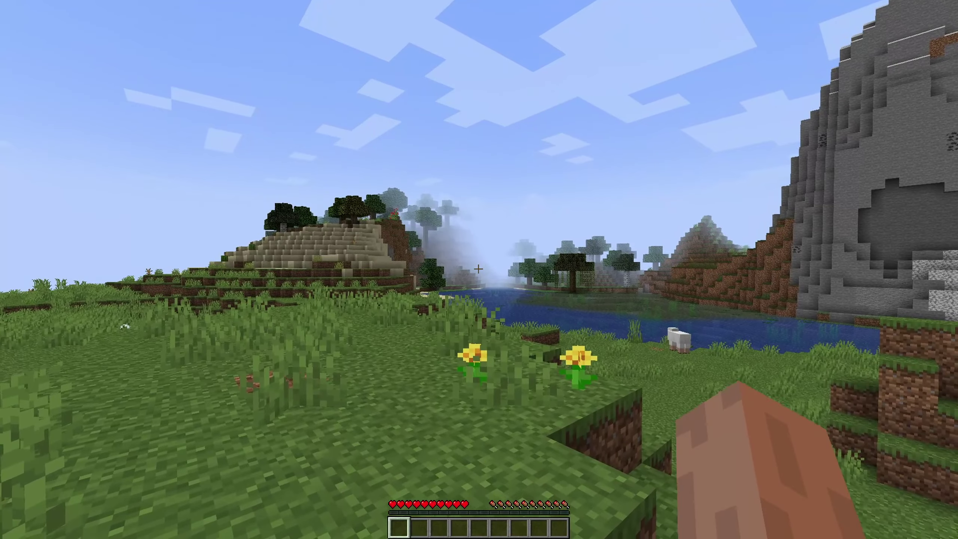
# Step: Try a render distance of 32 chunks in the video settings, lower it again, and return to the game
pyautogui.press('Escape')
pyautogui.click(420, 229)
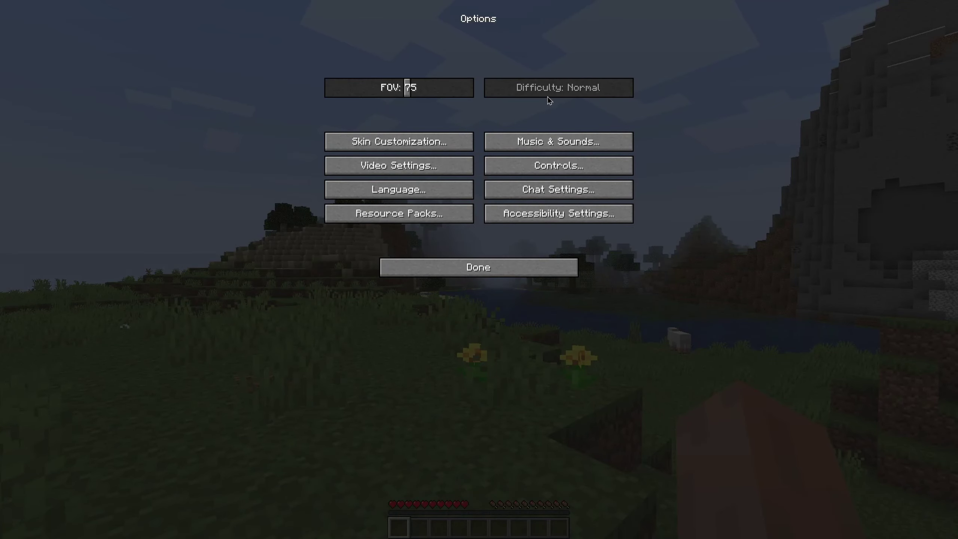
pyautogui.click(419, 166)
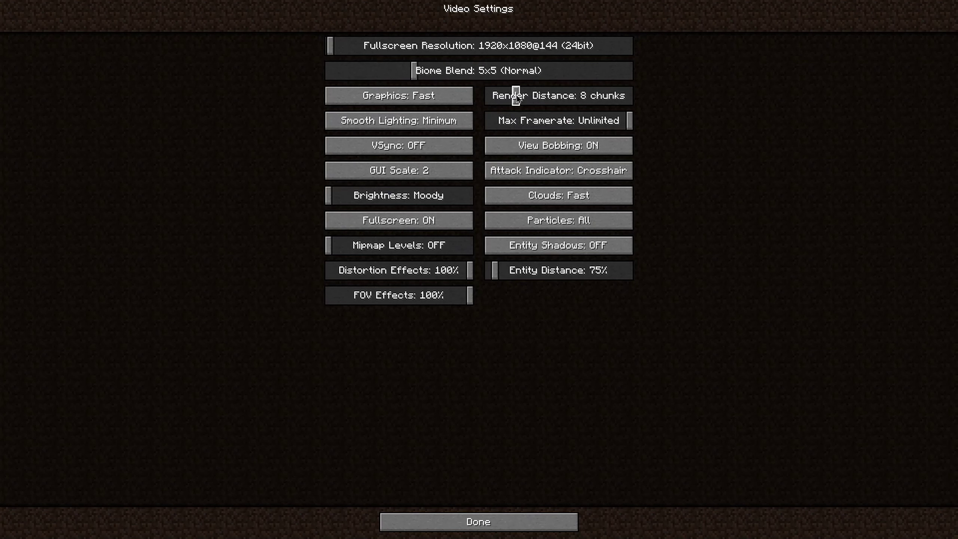
pyautogui.press('Escape')
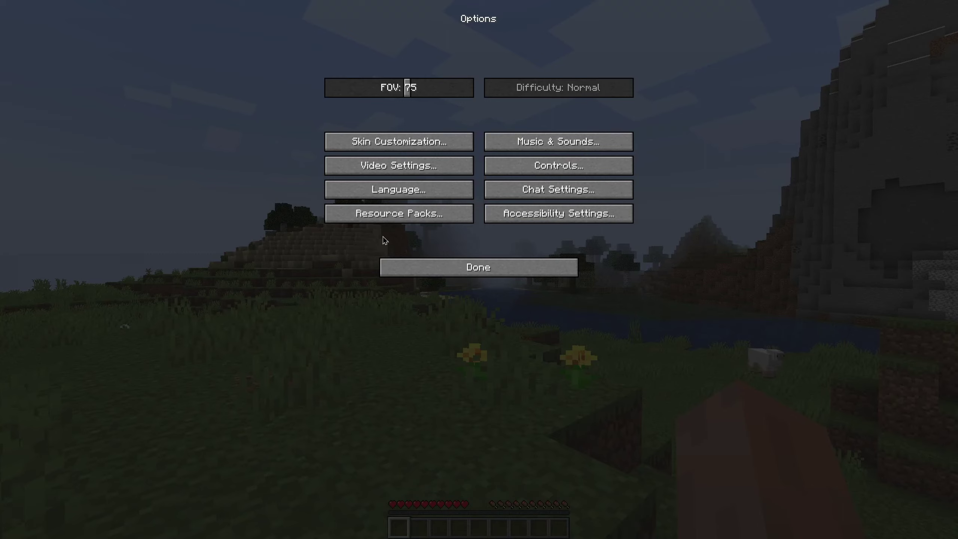
pyautogui.click(422, 163)
pyautogui.moveTo(596, 97); pyautogui.dragTo(633, 96)
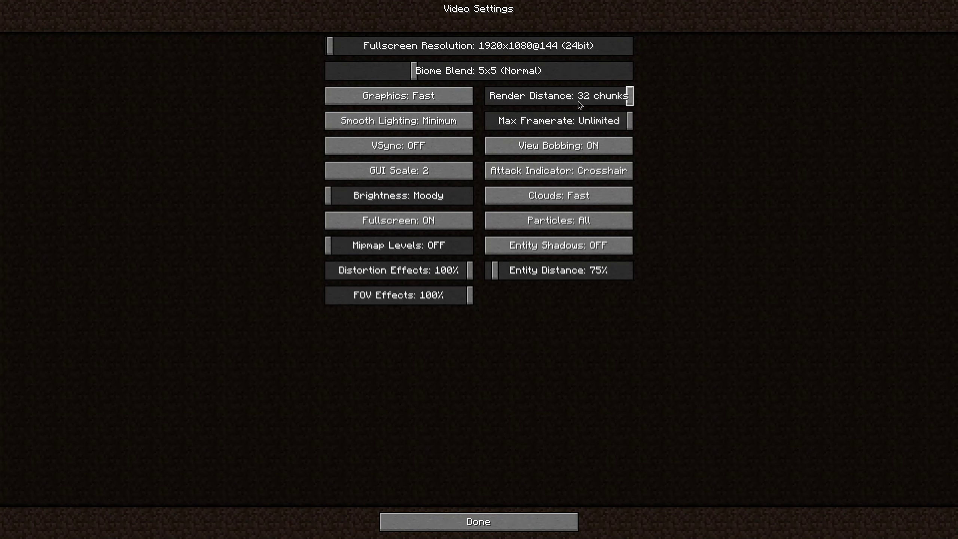
pyautogui.click(539, 99)
pyautogui.moveTo(531, 98); pyautogui.dragTo(518, 98)
pyautogui.press('Escape')
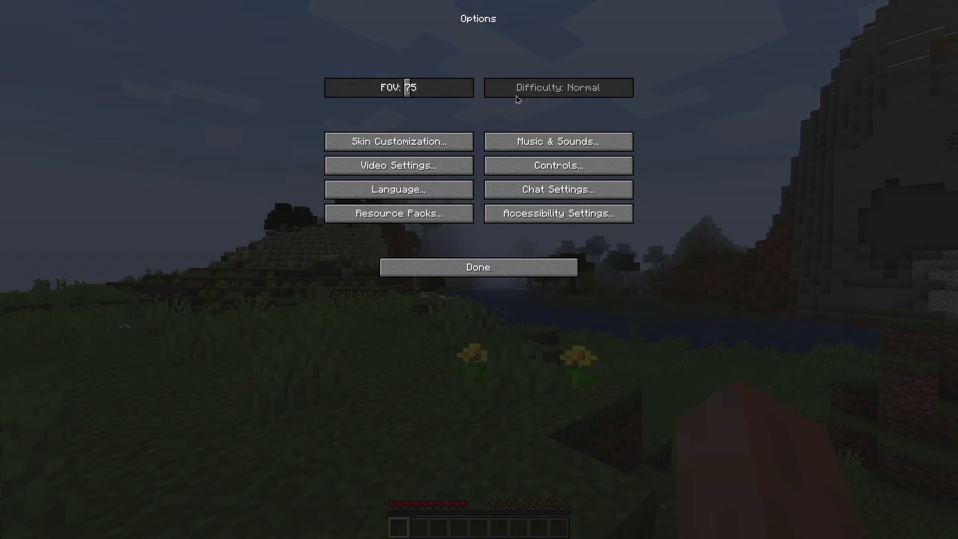
pyautogui.press('Escape')
pyautogui.press('Escape')
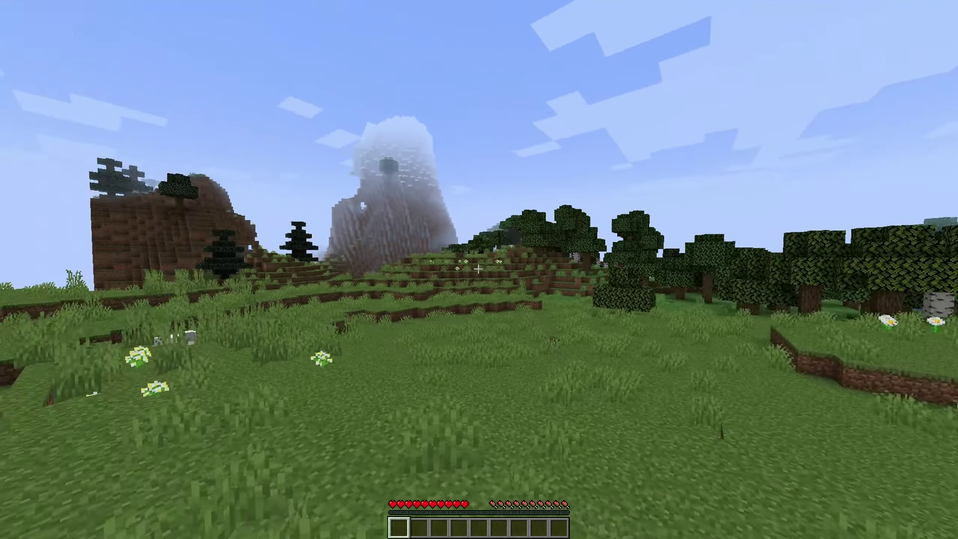
# Step: View the player character from the front in third person, return to first person, and explore the surrounding terrain
pyautogui.press('F5')
pyautogui.press('F5')
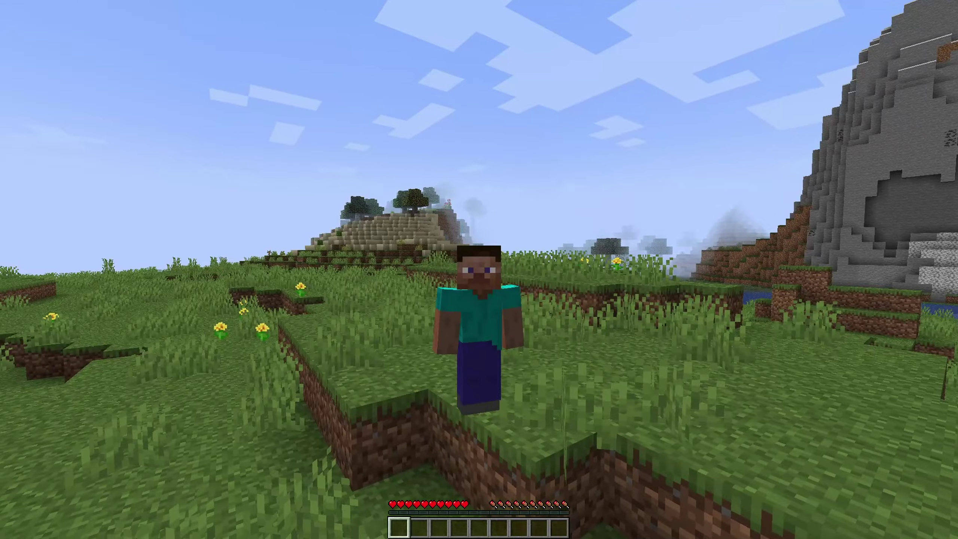
pyautogui.press('w')
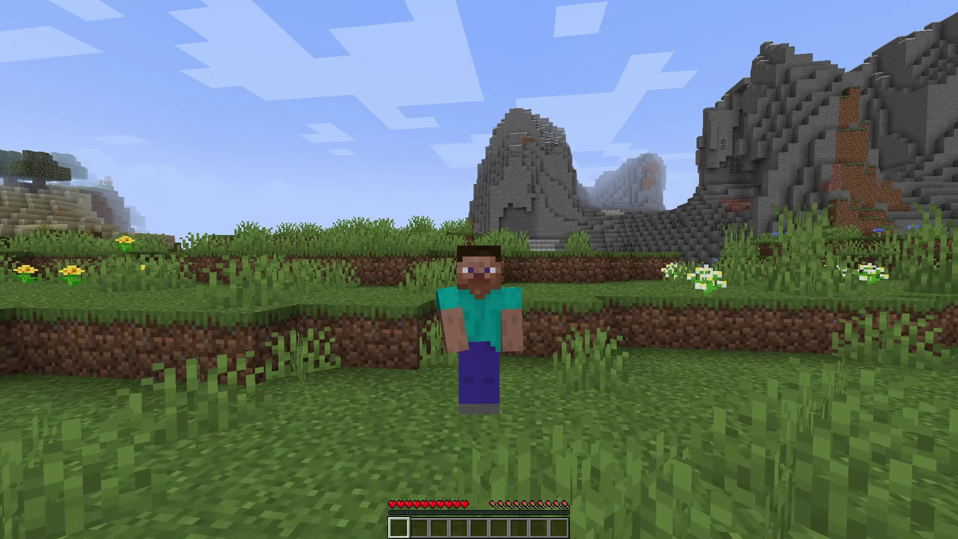
pyautogui.press('F5')
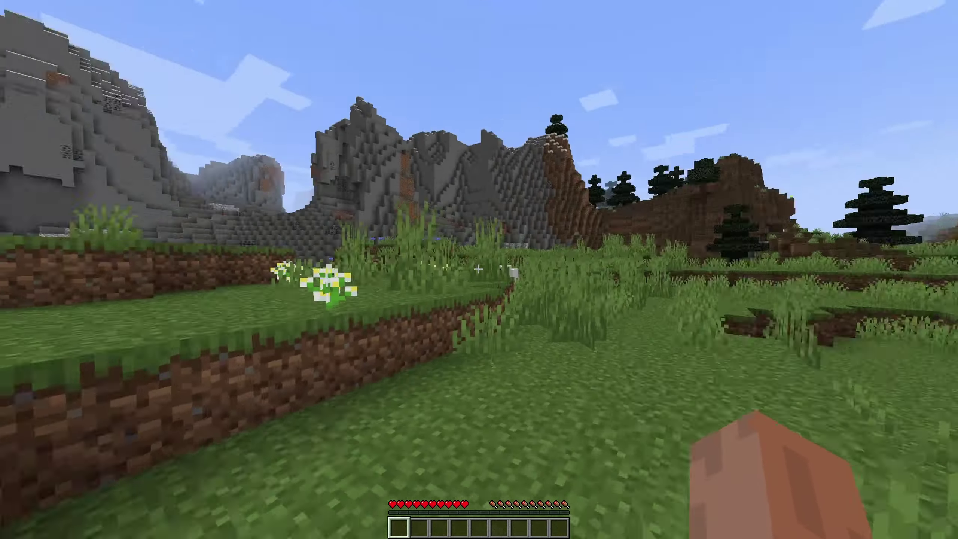
pyautogui.press('w')
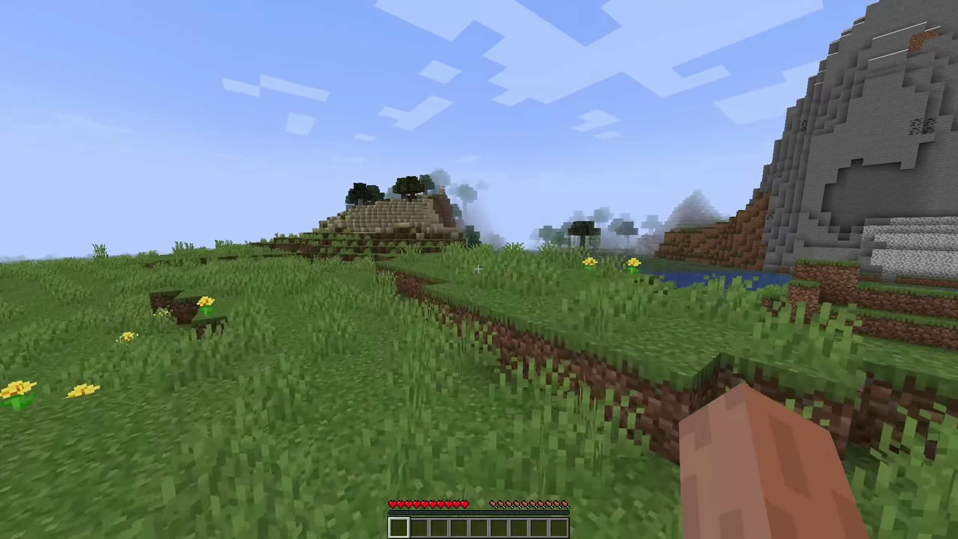
pyautogui.press('w')
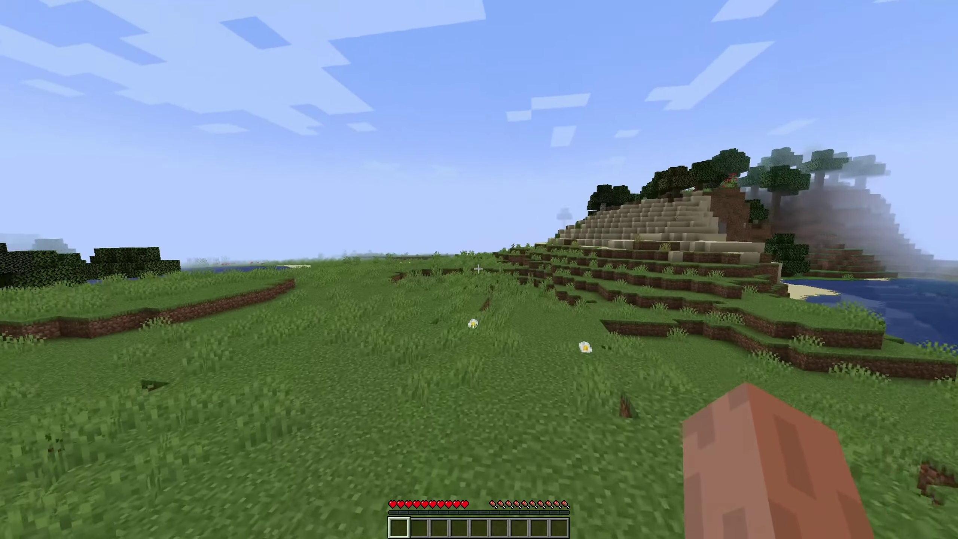
pyautogui.press('w')
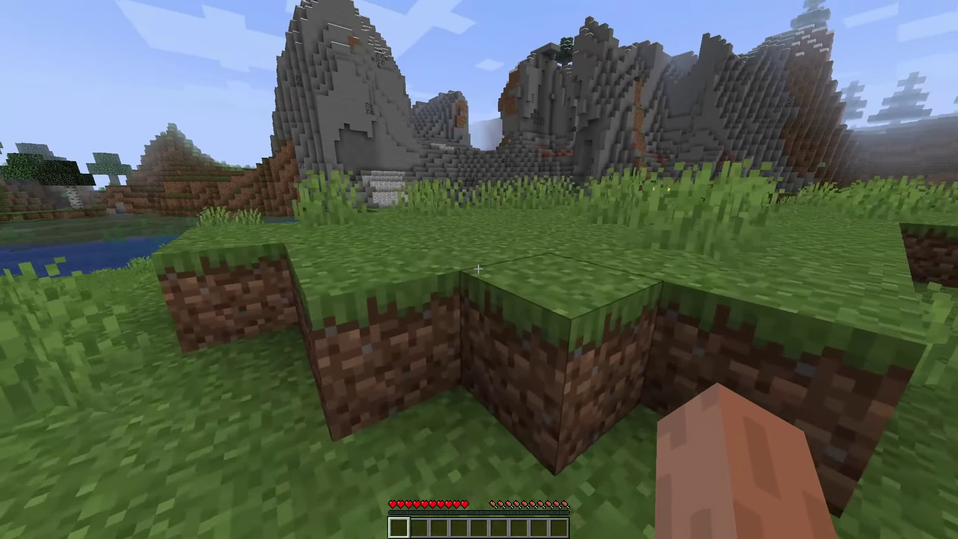
pyautogui.press('w')
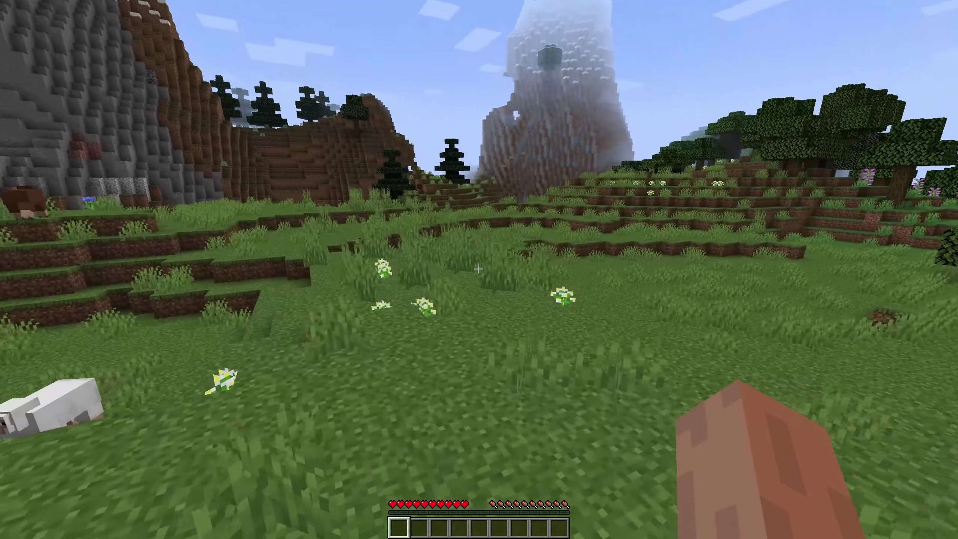
# Step: Disconnect from the TUTORIAL server and go back to the Minecraft title screen
pyautogui.press('Escape')
pyautogui.click(482, 250)
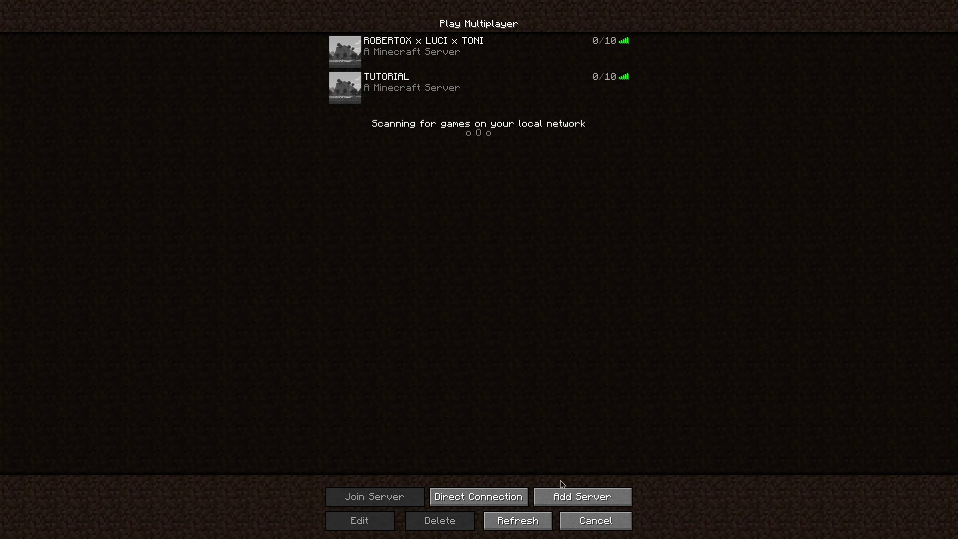
pyautogui.click(580, 522)
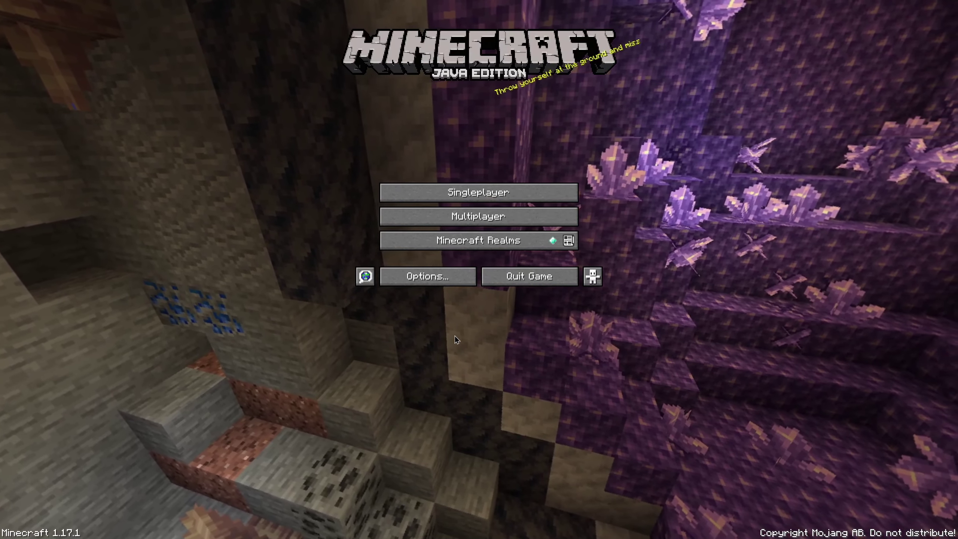